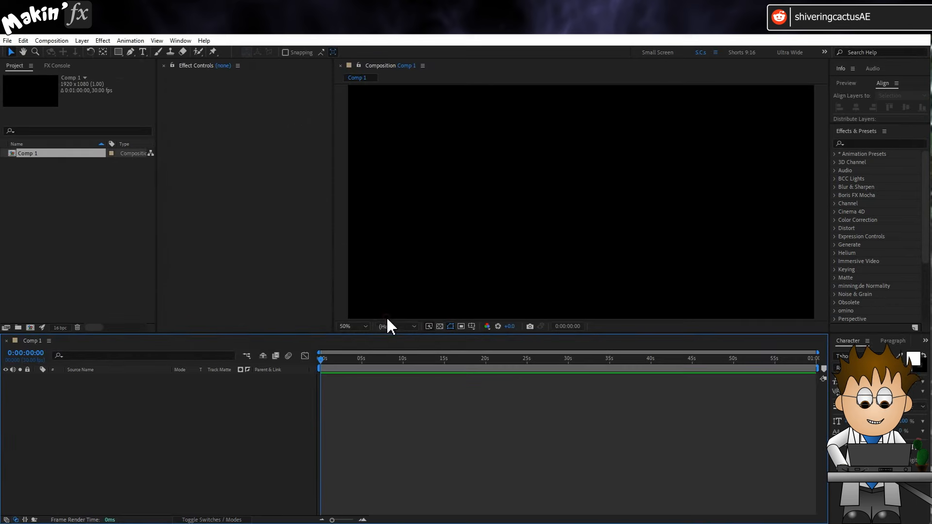
Create a full-frame rectangle as a new shape layer and remove its stroke.
{"action": "left_click_drag", "start_coordinate": [120, 54], "coordinate": [145, 52]}
{"action": "double_click", "coordinate": [119, 50]}
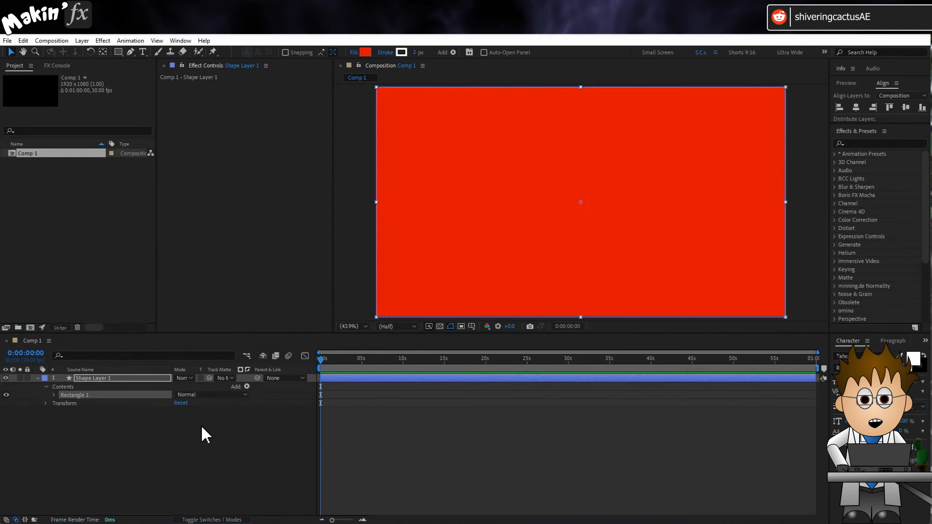
{"action": "left_click", "coordinate": [54, 394]}
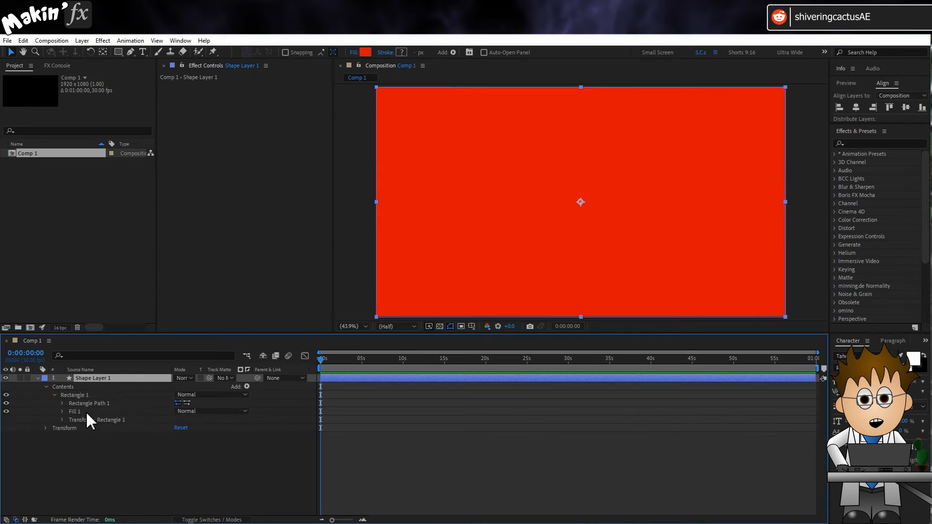
Change the rectangle's fill to mid grey with 0% saturation and 50% brightness.
{"action": "left_click", "coordinate": [61, 412]}
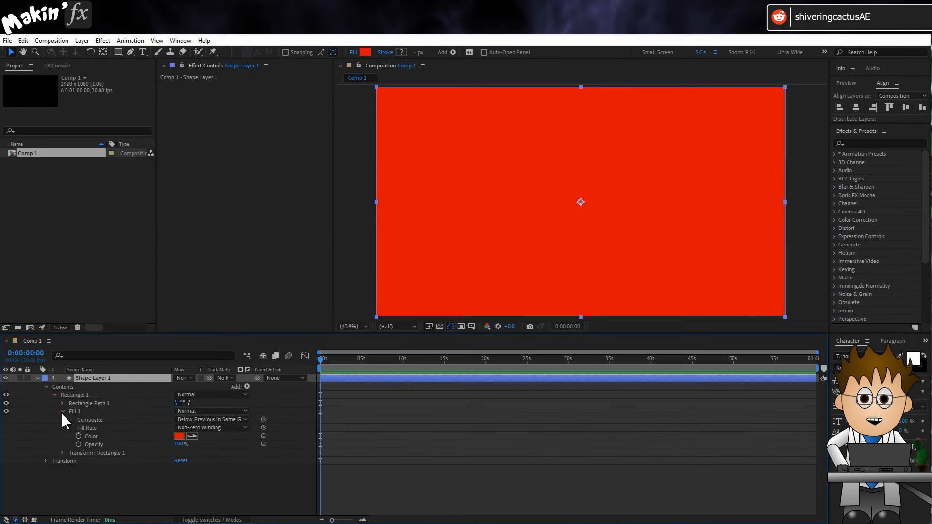
{"action": "left_click", "coordinate": [180, 435]}
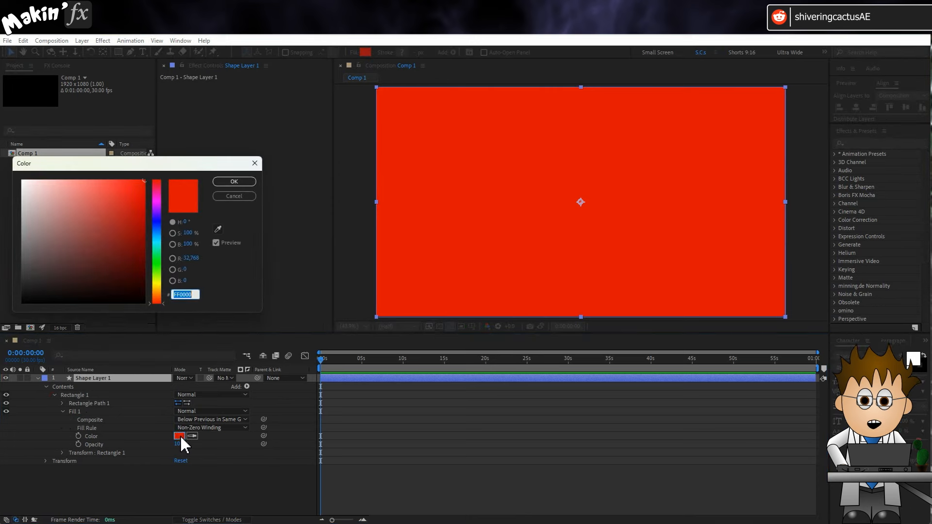
{"action": "left_click", "coordinate": [188, 245]}
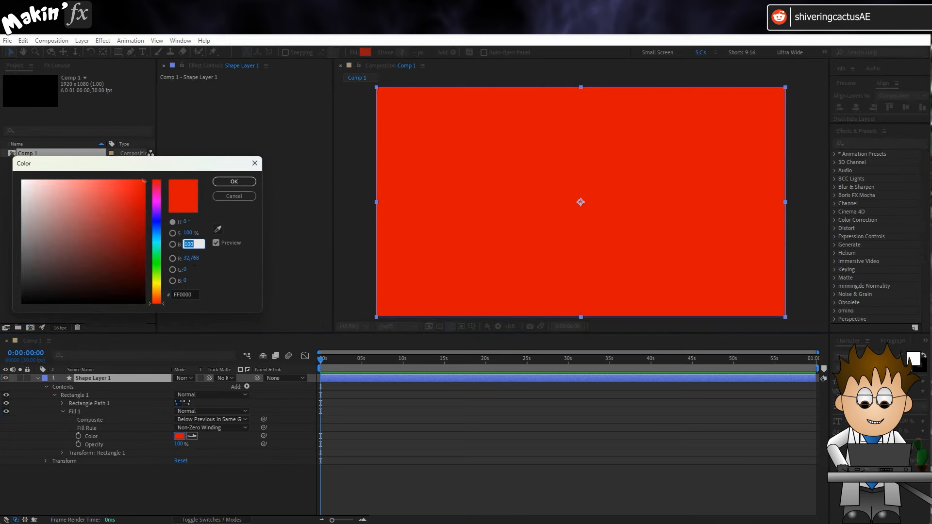
{"action": "type", "text": "50"}
{"action": "left_click", "coordinate": [196, 234]}
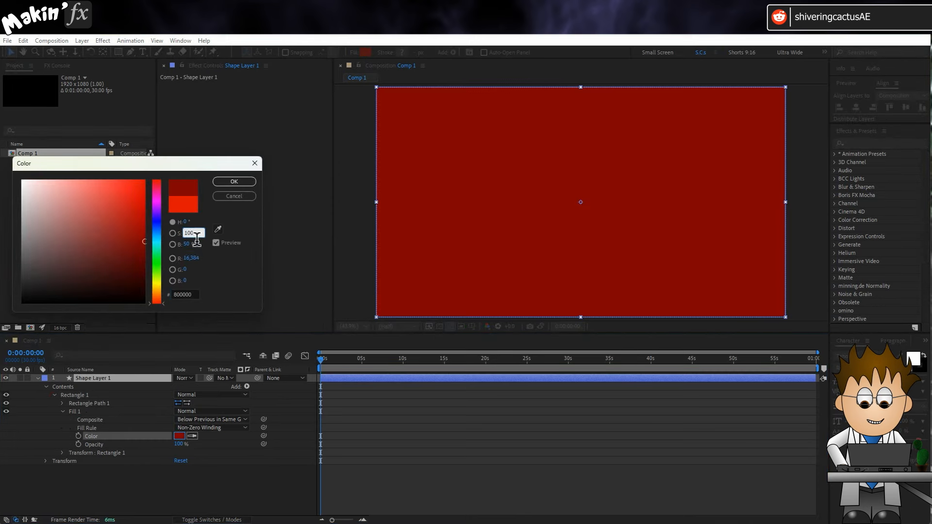
{"action": "type", "text": "0"}
{"action": "left_click", "coordinate": [235, 258]}
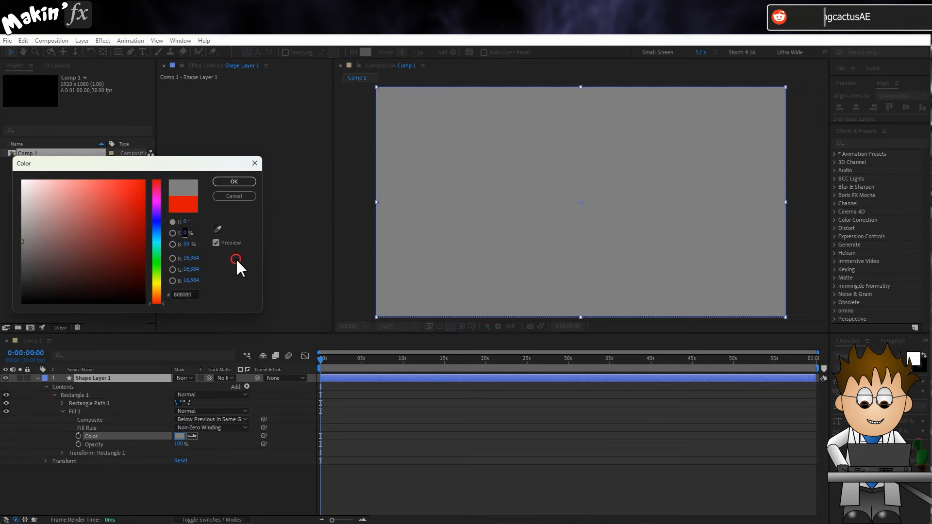
{"action": "left_click", "coordinate": [235, 182]}
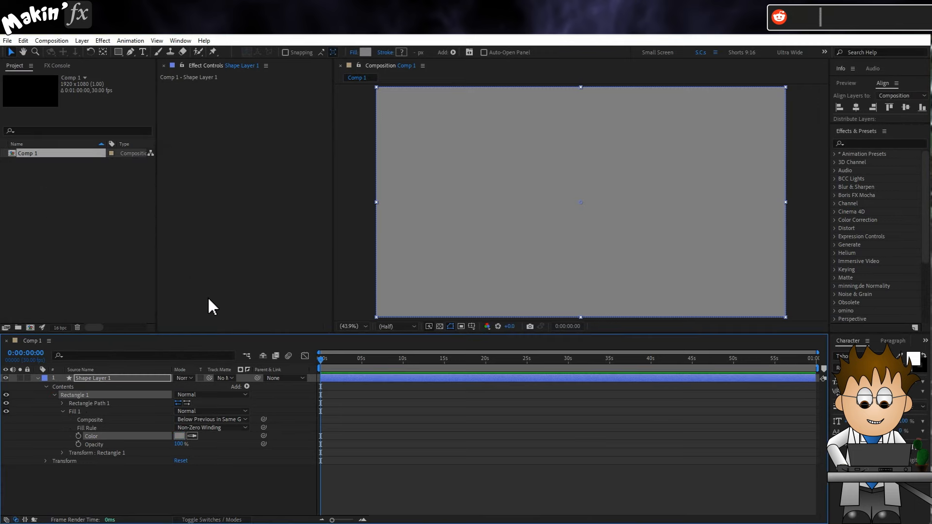
Set the rectangle path's height to 280 while keeping its width at 1920.
{"action": "left_click", "coordinate": [62, 403]}
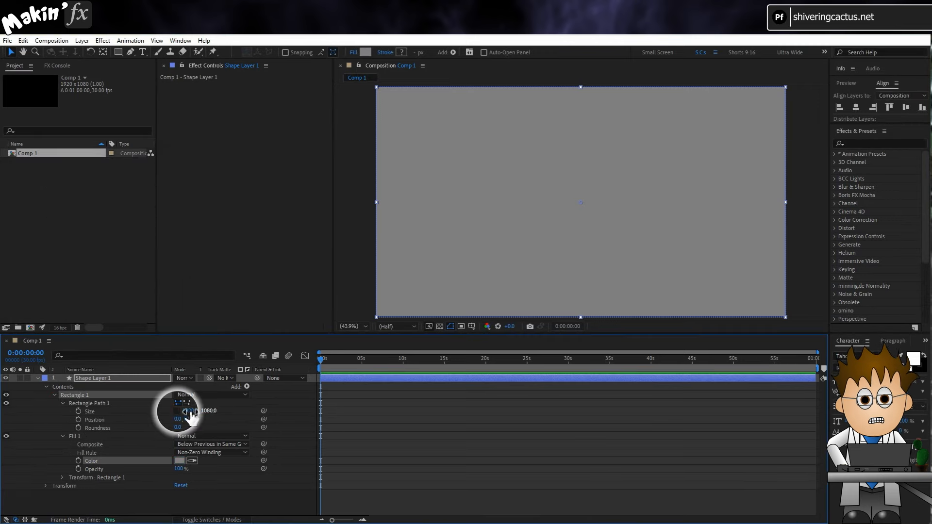
{"action": "left_click_drag", "start_coordinate": [209, 411], "coordinate": [100, 416]}
{"action": "left_click", "coordinate": [209, 411]}
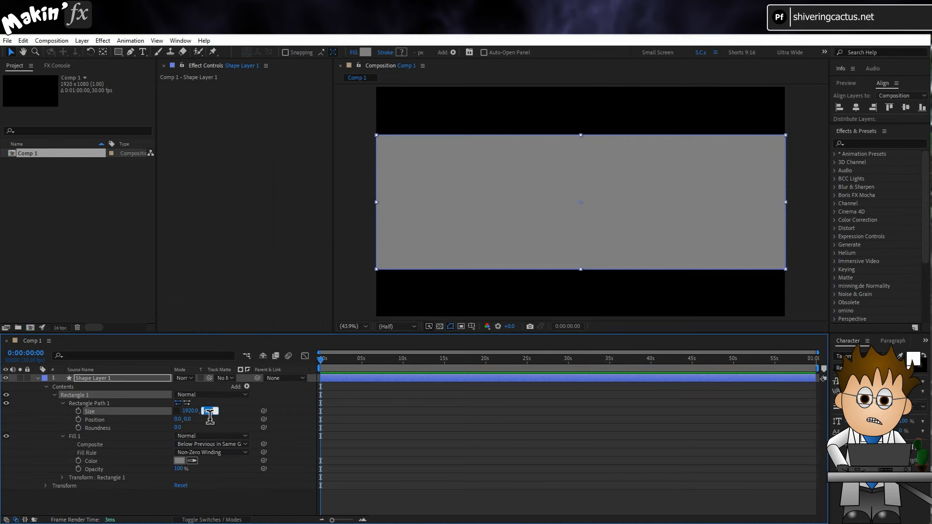
{"action": "type", "text": "280"}
{"action": "key", "text": "Return"}
{"action": "left_click", "coordinate": [73, 414]}
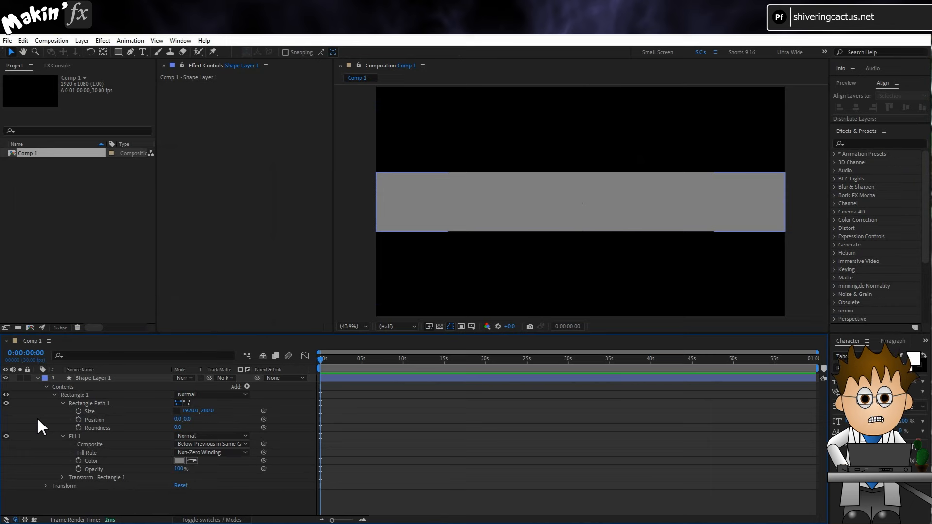
Draw a small square inside the left end of the grey strip on the same shape layer and delete its stroke.
{"action": "left_click", "coordinate": [76, 395]}
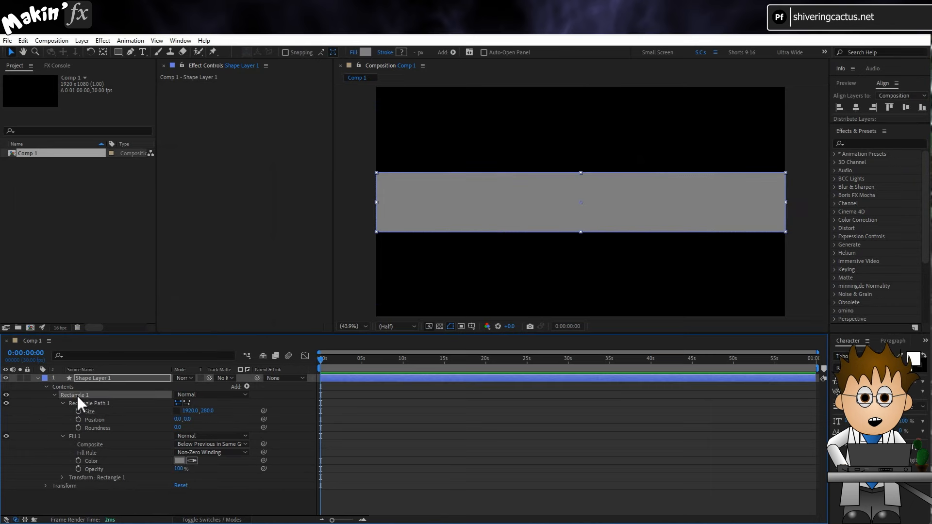
{"action": "left_click", "coordinate": [118, 51]}
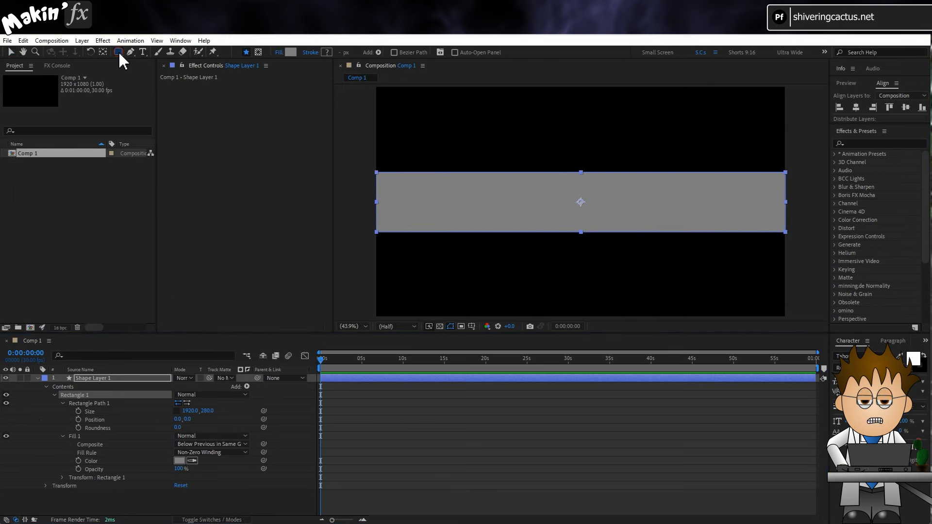
{"action": "left_click_drag", "start_coordinate": [384, 179], "coordinate": [435, 226]}
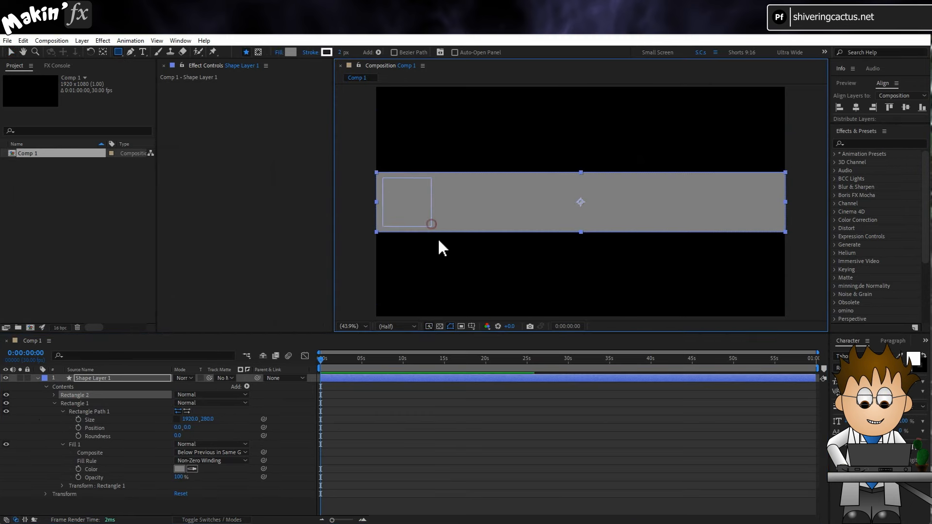
{"action": "left_click", "coordinate": [53, 395]}
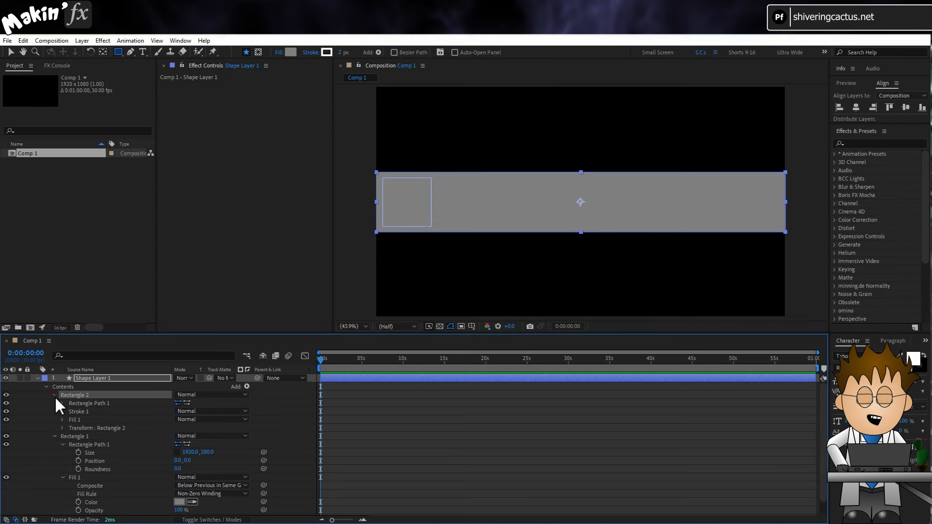
{"action": "left_click", "coordinate": [70, 411]}
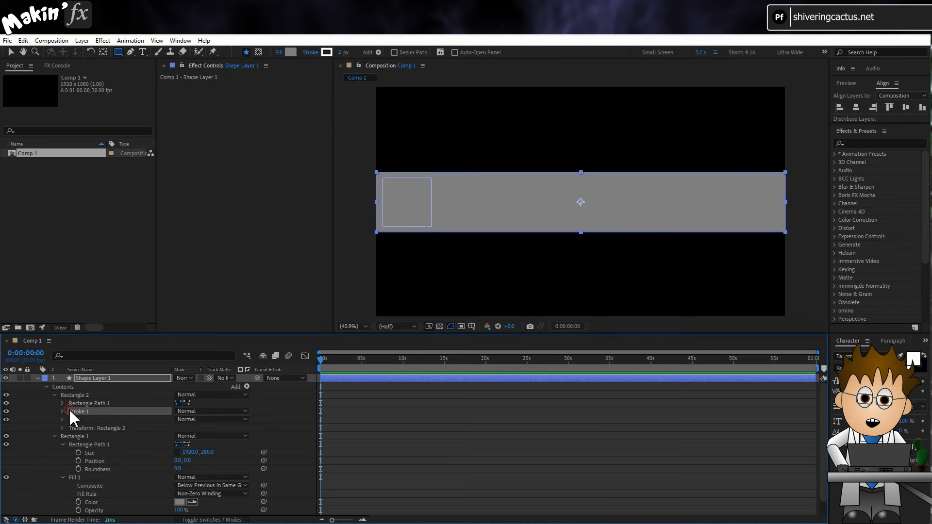
{"action": "key", "text": "Delete"}
Change the small square's fill colour to bright red.
{"action": "left_click", "coordinate": [62, 411]}
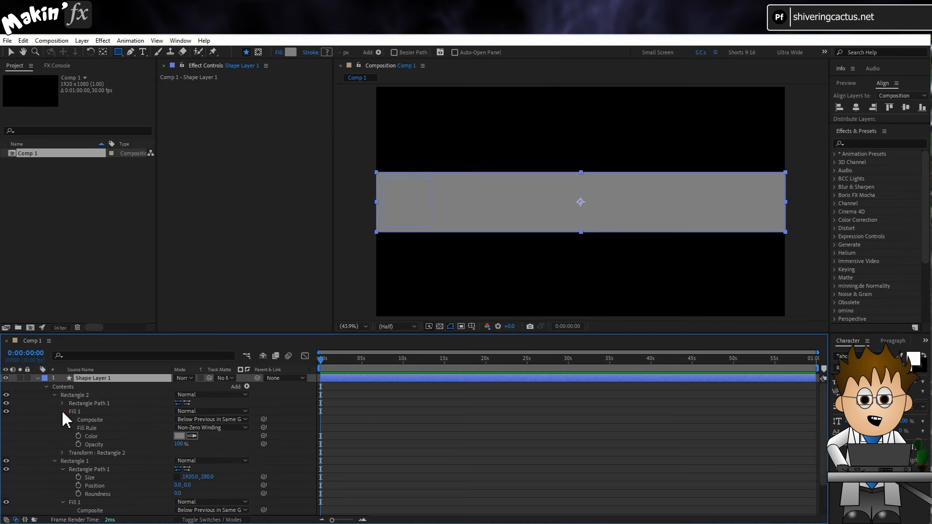
{"action": "left_click", "coordinate": [179, 436]}
{"action": "left_click_drag", "start_coordinate": [89, 235], "coordinate": [146, 181]}
{"action": "left_click", "coordinate": [253, 180]}
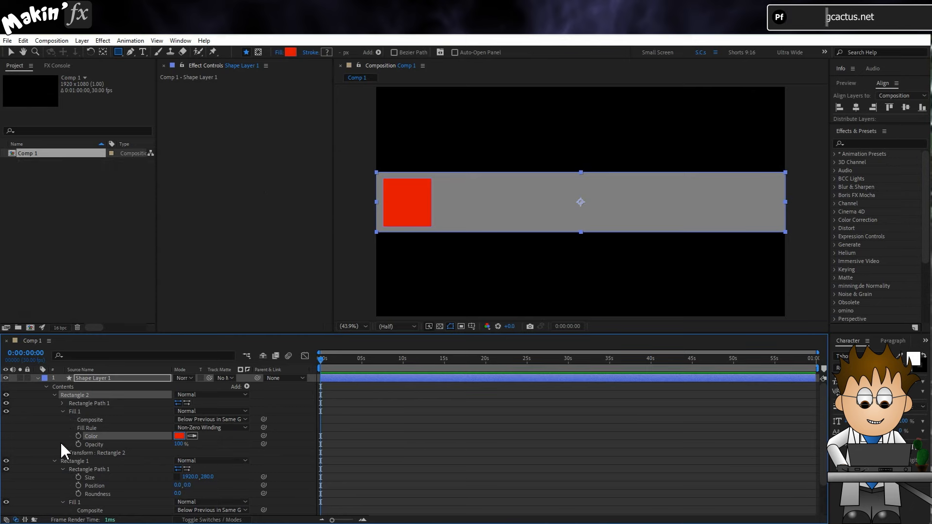
Add a Repeater to the square's group and set its transform position to 256, 0 to space the copies.
{"action": "left_click", "coordinate": [78, 395]}
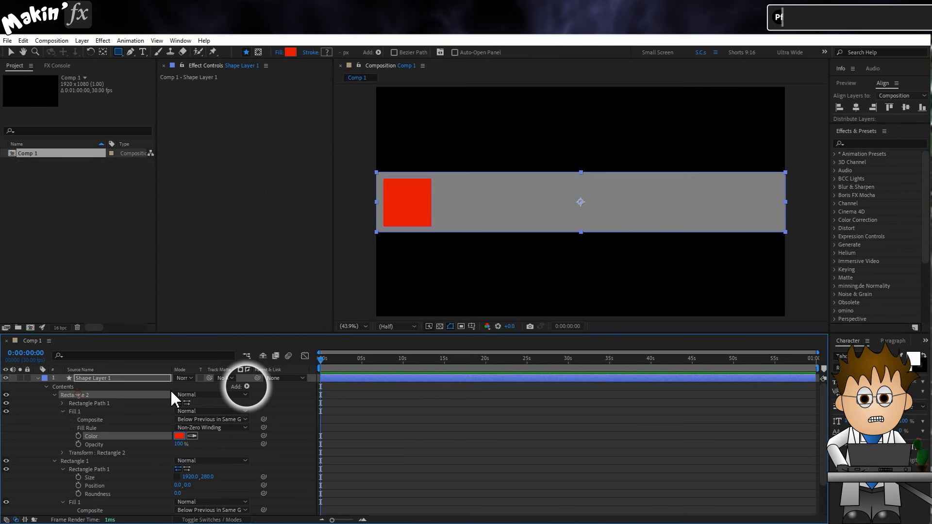
{"action": "left_click", "coordinate": [247, 387]}
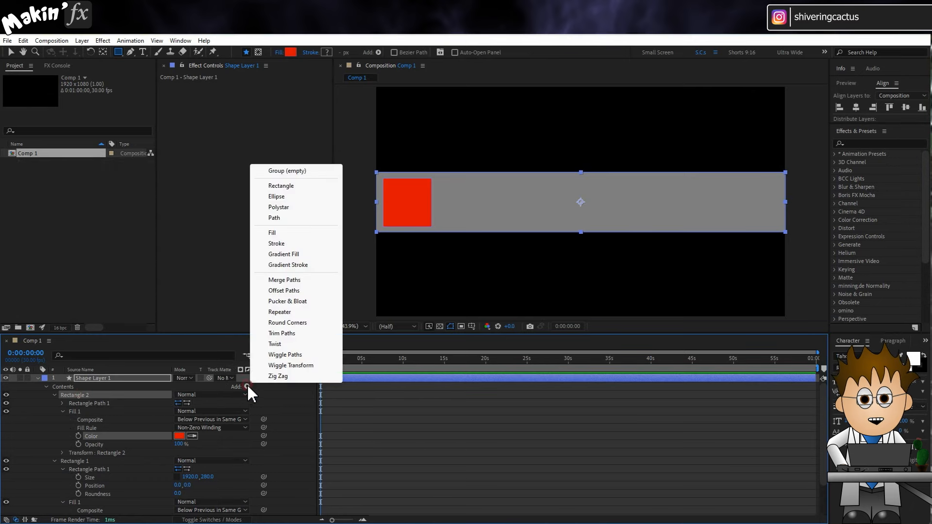
{"action": "left_click", "coordinate": [303, 314]}
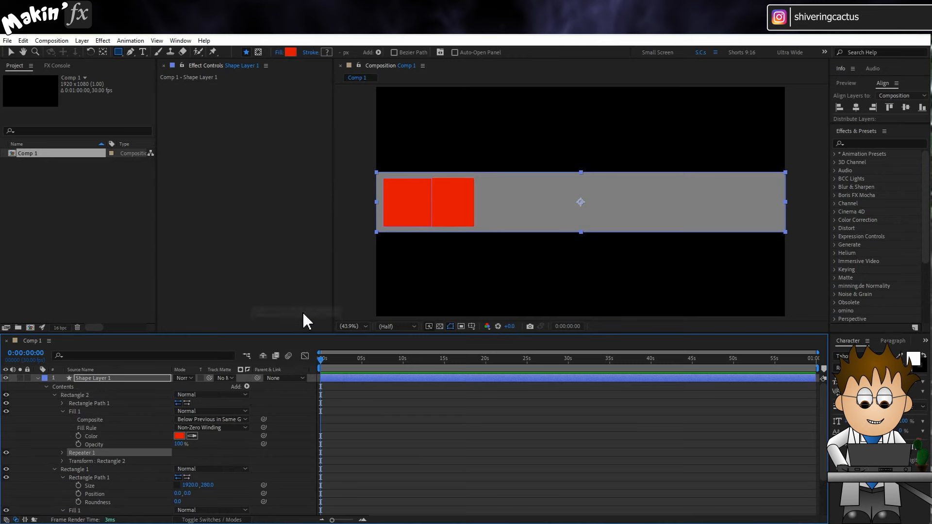
{"action": "left_click", "coordinate": [61, 452]}
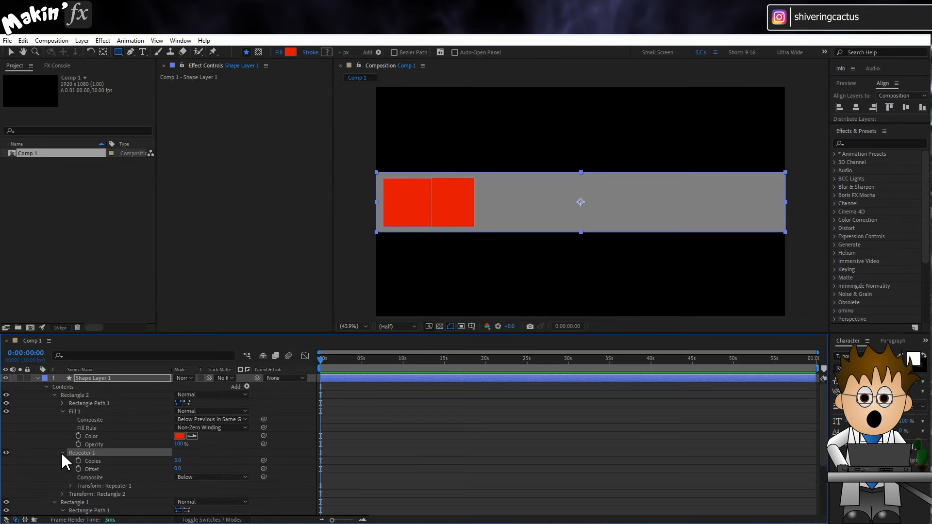
{"action": "left_click", "coordinate": [70, 486]}
{"action": "scroll", "coordinate": [60, 461], "scroll_direction": "down", "scroll_amount": 3}
{"action": "left_click_drag", "start_coordinate": [180, 428], "coordinate": [259, 430]}
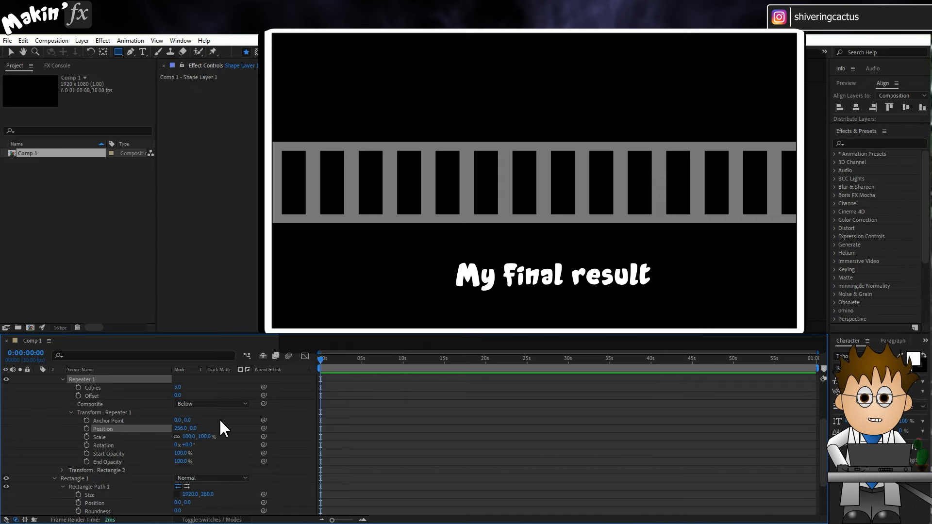
Set the repeater to 10 copies so the squares run past the end of the strip.
{"action": "left_click", "coordinate": [187, 389]}
{"action": "type", "text": "9"}
{"action": "key", "text": "Return"}
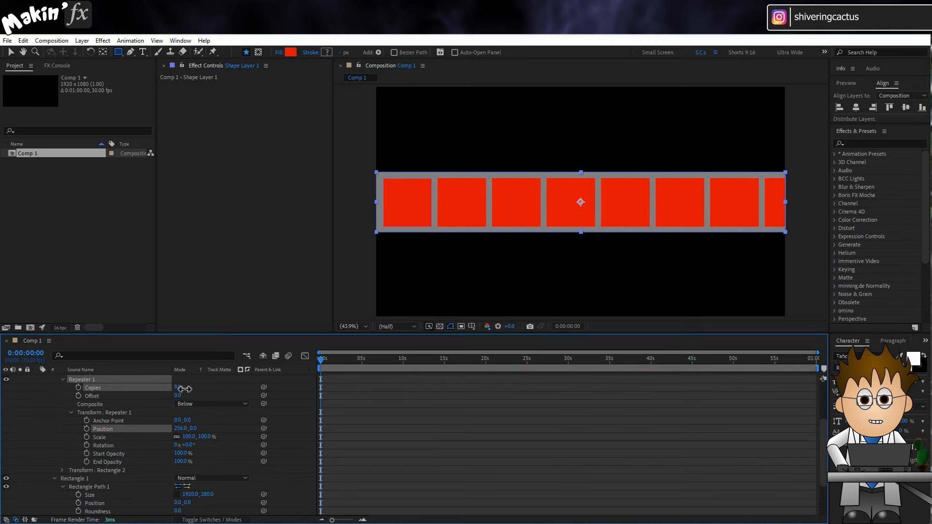
{"action": "left_click_drag", "start_coordinate": [184, 389], "coordinate": [185, 389]}
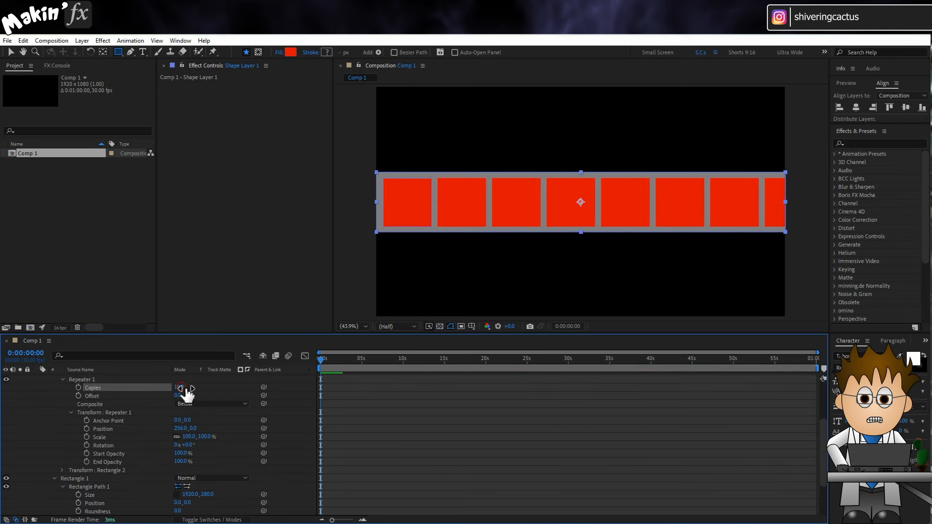
{"action": "left_click", "coordinate": [224, 420]}
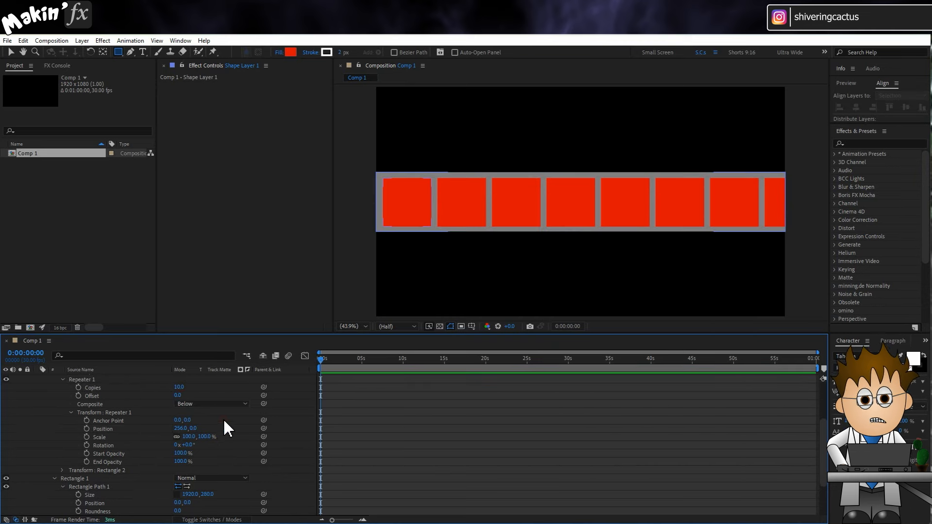
Collapse the square's fill and repeater properties and add Merge Paths to the shape layer's overall contents.
{"action": "scroll", "coordinate": [97, 407], "scroll_direction": "up", "scroll_amount": 3}
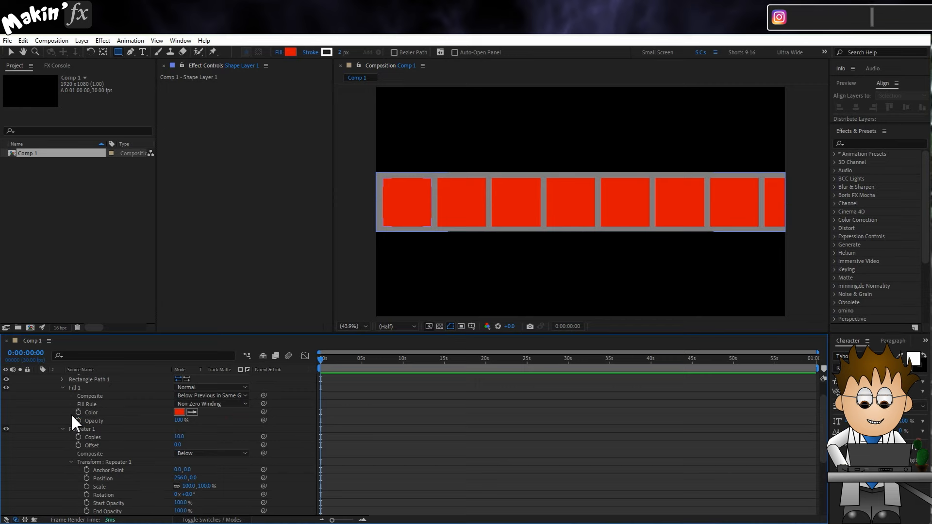
{"action": "left_click", "coordinate": [63, 388]}
{"action": "left_click", "coordinate": [62, 396]}
{"action": "scroll", "coordinate": [63, 398], "scroll_direction": "up", "scroll_amount": 2}
{"action": "left_click", "coordinate": [73, 387]}
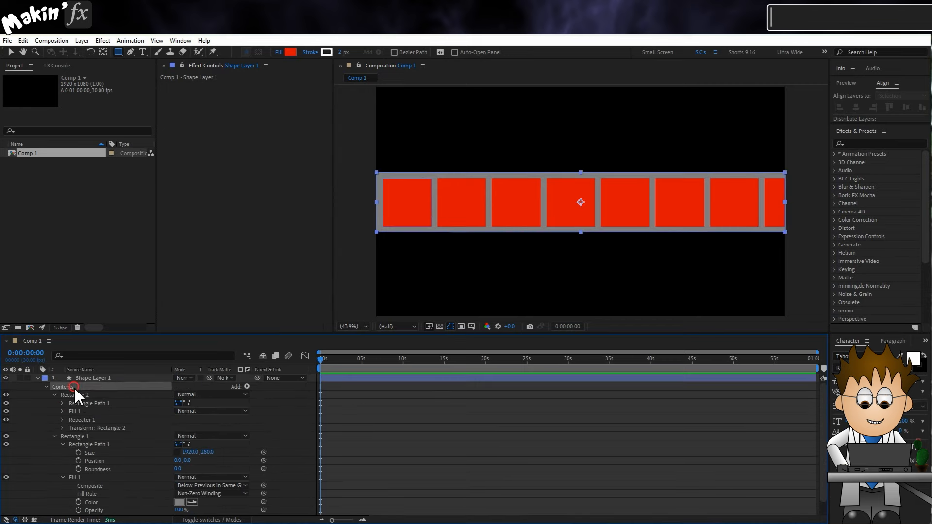
{"action": "left_click", "coordinate": [247, 387]}
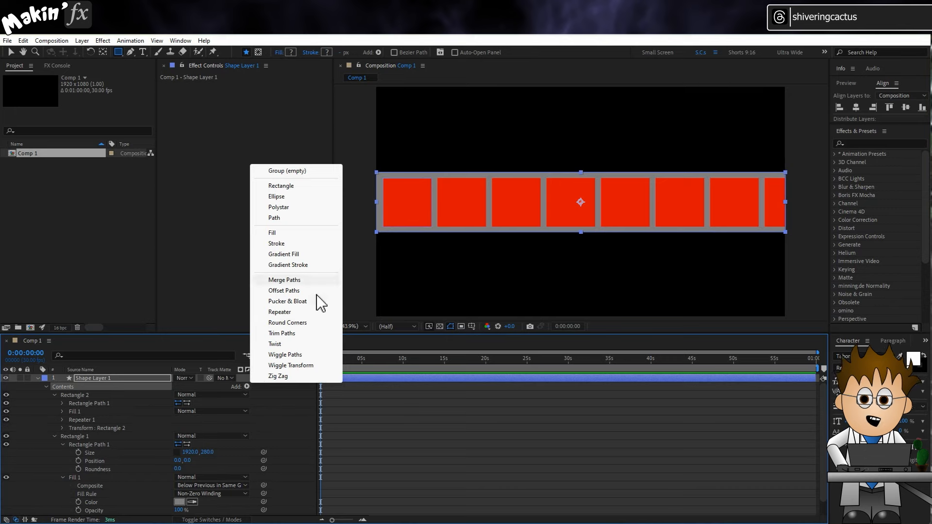
{"action": "left_click", "coordinate": [324, 279]}
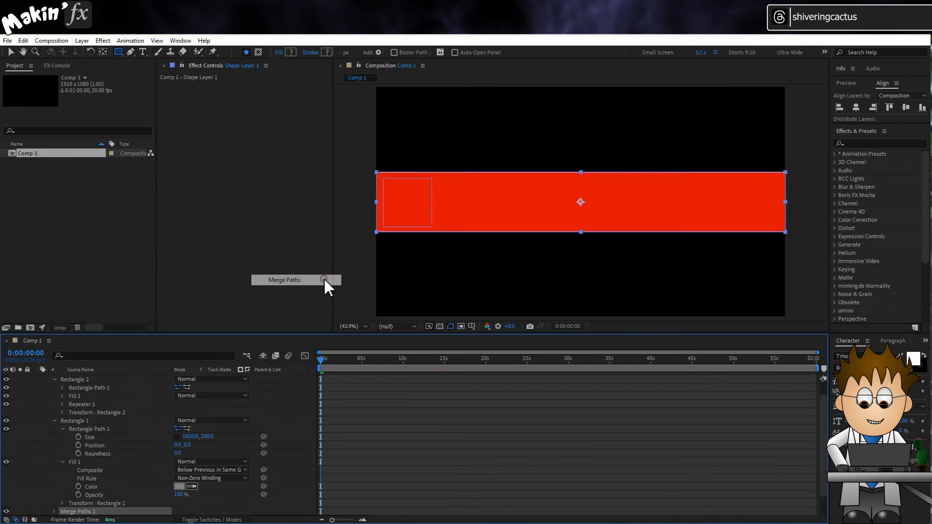
Set the Merge Paths mode to Subtract and delete the stroke listed directly beneath it.
{"action": "scroll", "coordinate": [56, 405], "scroll_direction": "up", "scroll_amount": 2}
{"action": "left_click", "coordinate": [53, 403]}
{"action": "left_click", "coordinate": [53, 402]}
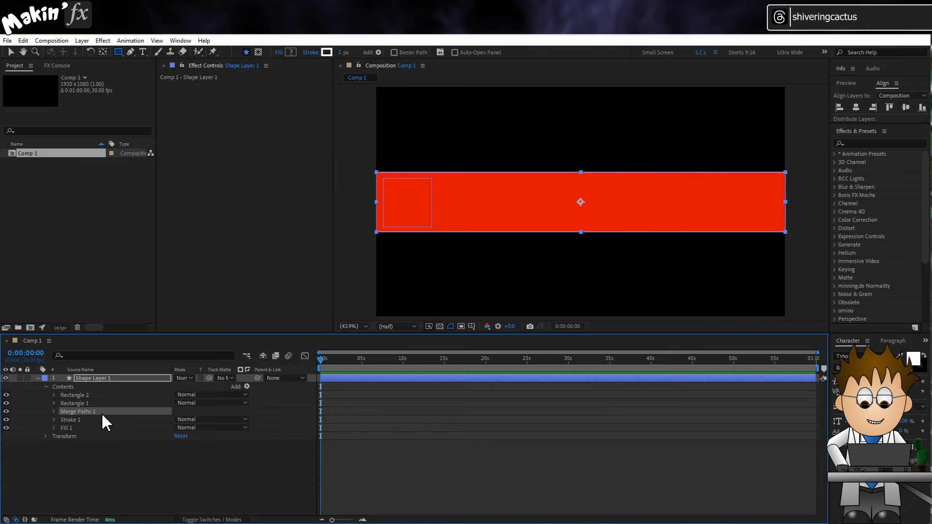
{"action": "left_click", "coordinate": [53, 412]}
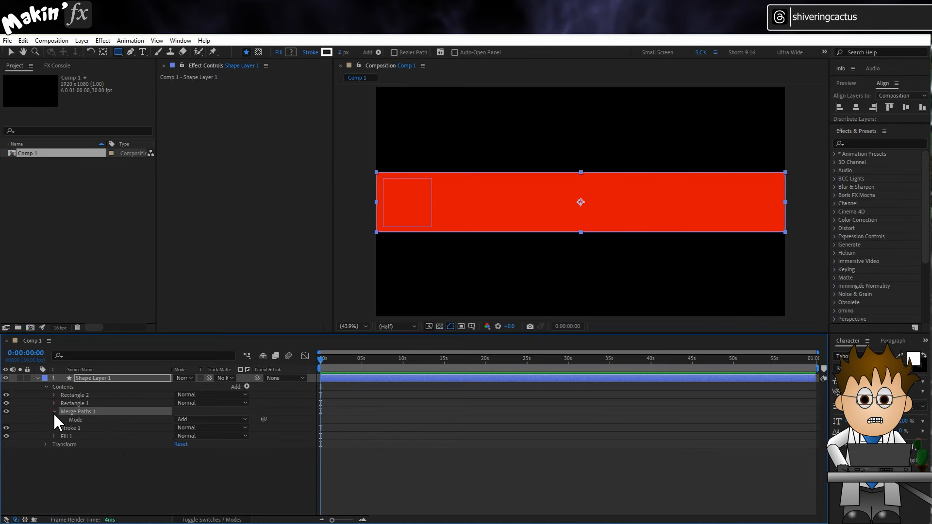
{"action": "left_click", "coordinate": [209, 419]}
{"action": "left_click", "coordinate": [196, 447]}
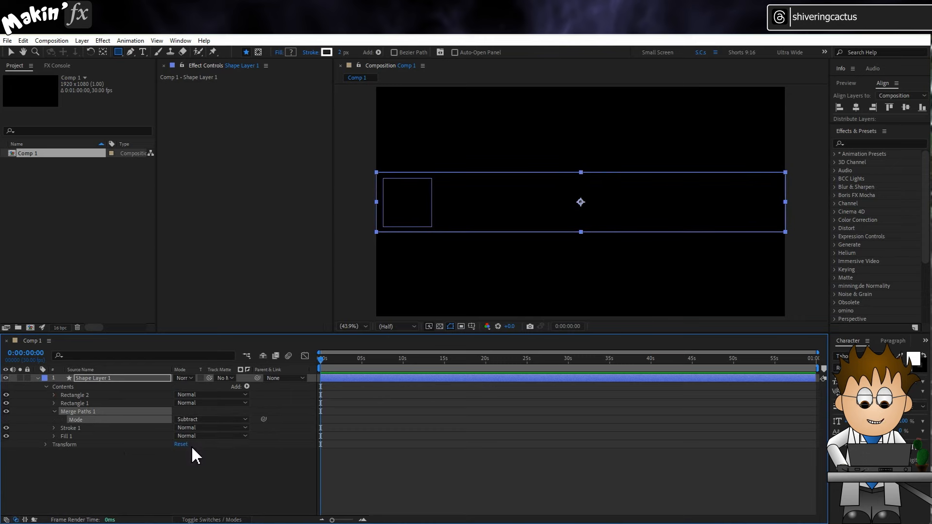
{"action": "left_click", "coordinate": [72, 427]}
{"action": "key", "text": "Delete"}
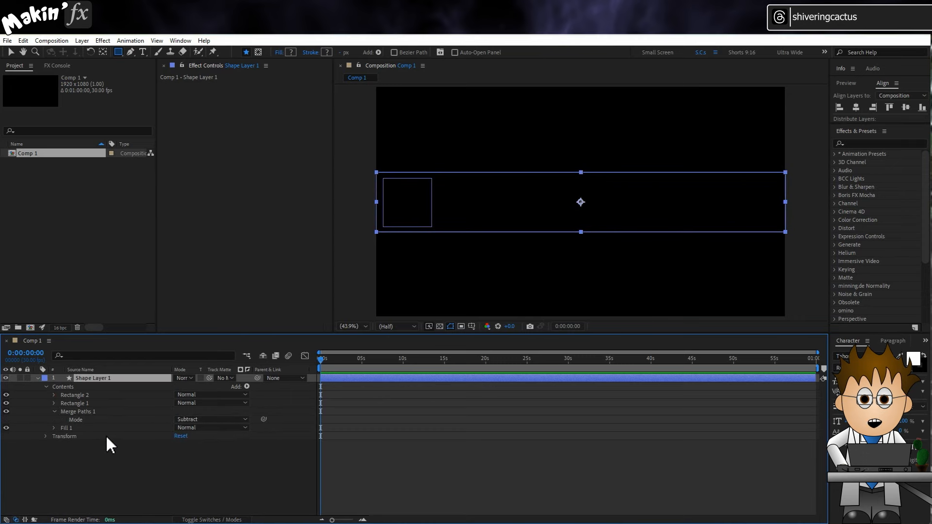
Change the shape layer's overall fill from red to mid grey with 0% saturation and 50% brightness.
{"action": "left_click", "coordinate": [65, 428]}
{"action": "left_click", "coordinate": [54, 429]}
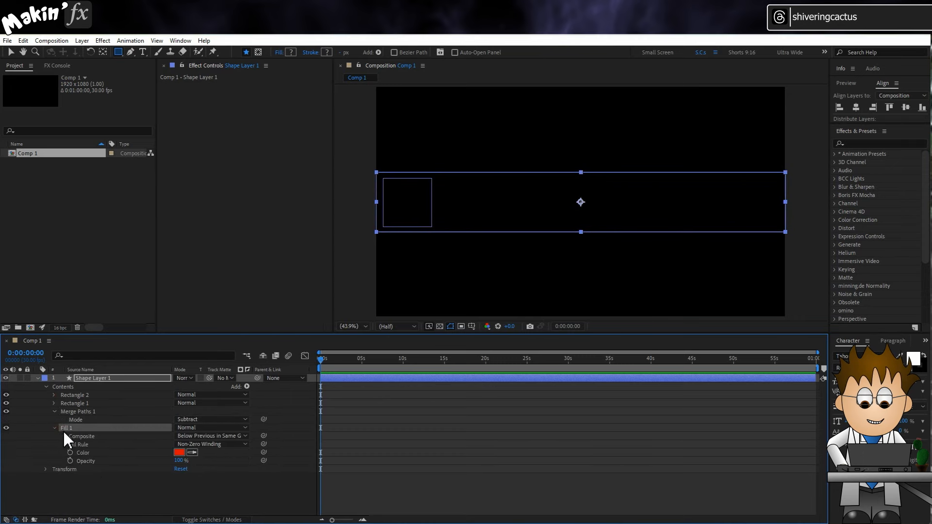
{"action": "left_click", "coordinate": [179, 452]}
{"action": "left_click", "coordinate": [188, 233]}
{"action": "type", "text": "0"}
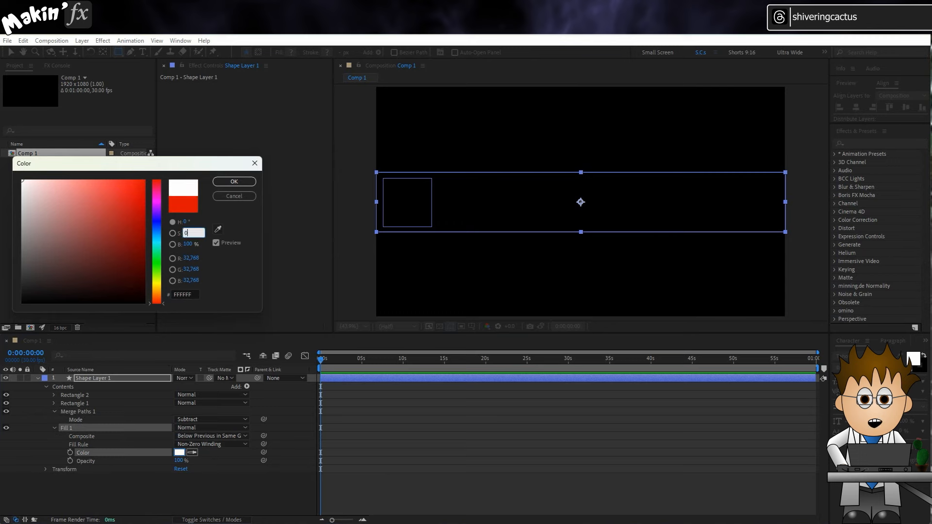
{"action": "left_click", "coordinate": [192, 244]}
{"action": "type", "text": "50"}
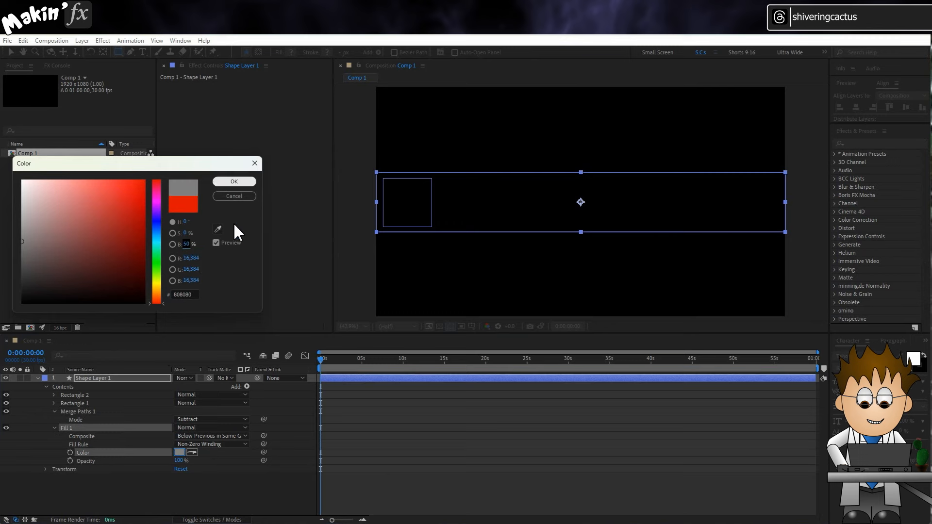
{"action": "left_click", "coordinate": [236, 182]}
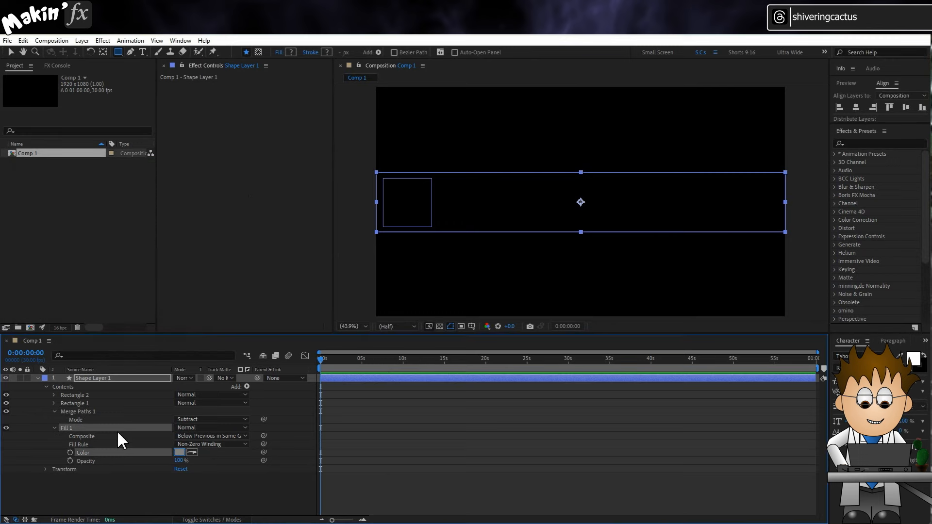
Nest the Rectangle 2 group inside Rectangle 1 and check the cut-out windows against the transparency grid.
{"action": "left_click", "coordinate": [71, 404]}
{"action": "left_click", "coordinate": [79, 395], "text": "shift"}
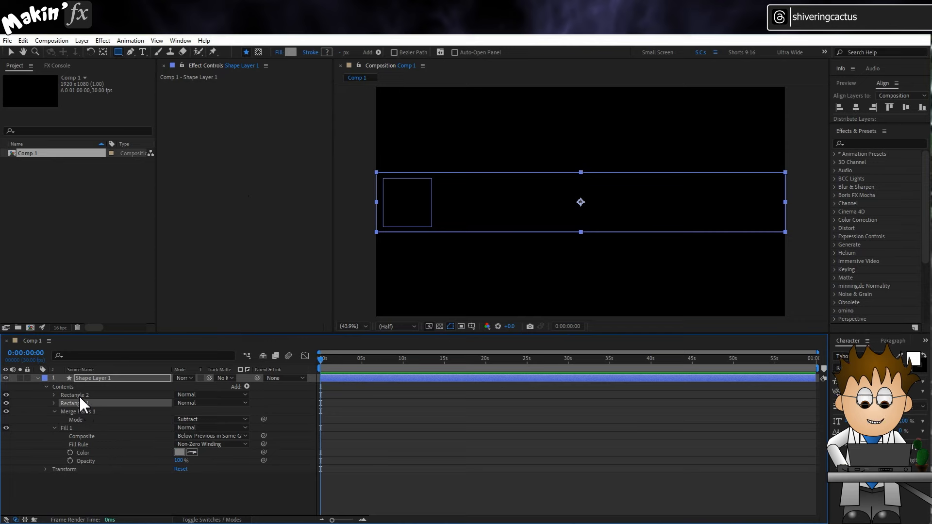
{"action": "left_click_drag", "start_coordinate": [80, 395], "coordinate": [80, 403]}
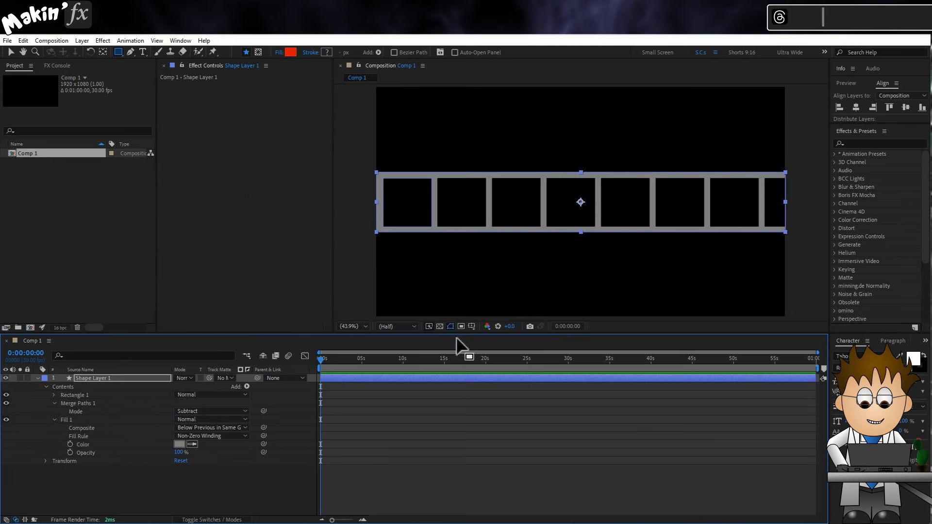
{"action": "left_click", "coordinate": [439, 327]}
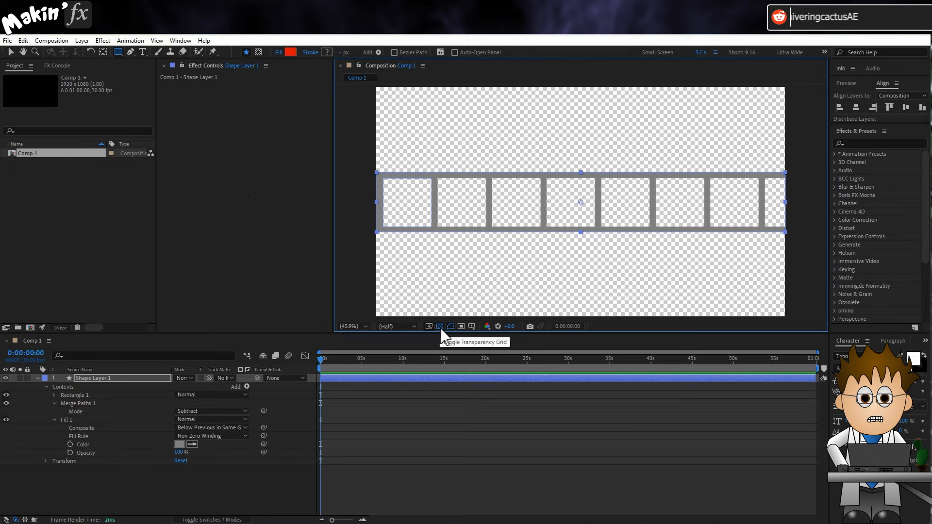
{"action": "left_click", "coordinate": [439, 327]}
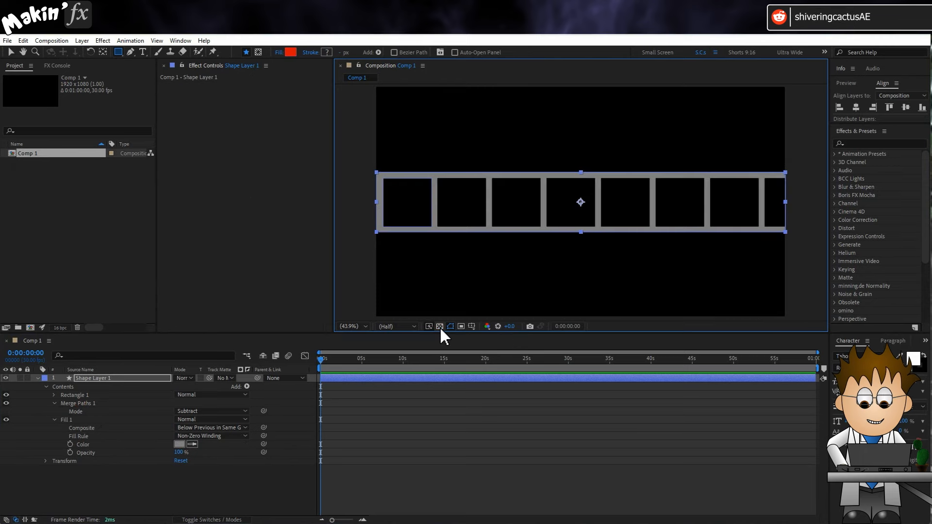
Try CC Ball Action directly on the shape layer with grid spacing 17 and ball size 127, and delete the effect.
{"action": "left_click", "coordinate": [93, 378]}
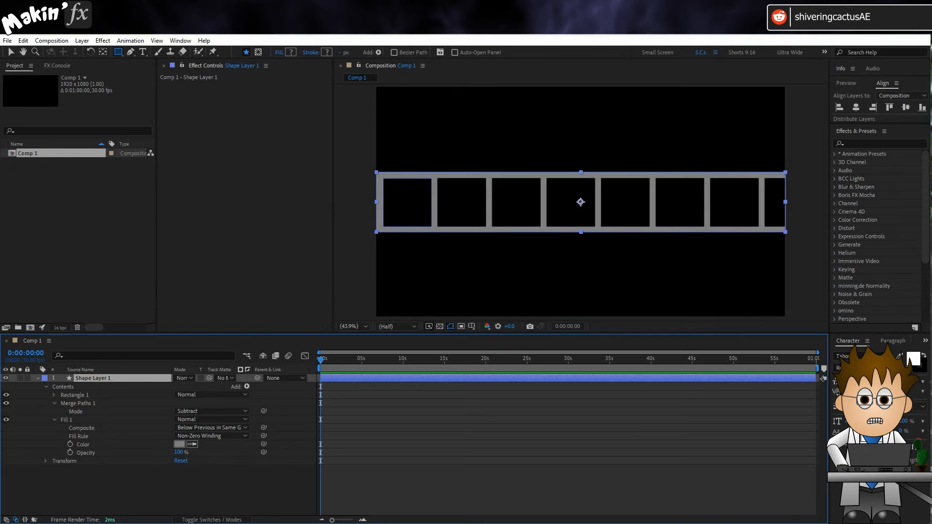
{"action": "left_click", "coordinate": [103, 40]}
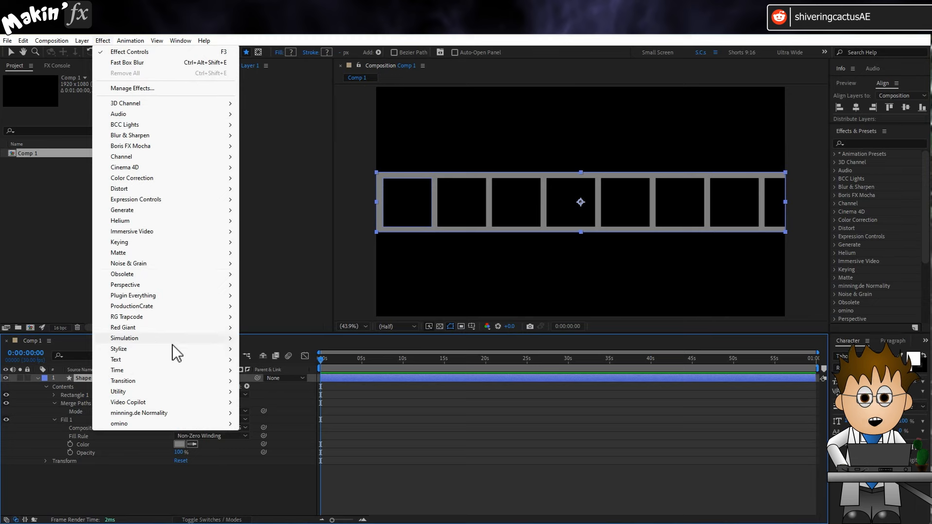
{"action": "mouse_move", "coordinate": [173, 339]}
{"action": "left_click", "coordinate": [317, 360]}
{"action": "key", "text": "v"}
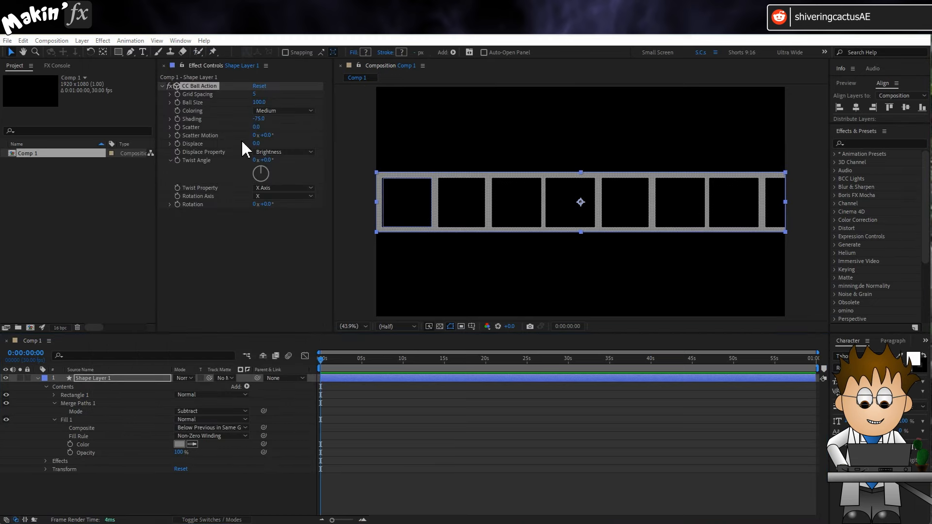
{"action": "scroll", "coordinate": [456, 191], "scroll_direction": "up", "scroll_amount": 1}
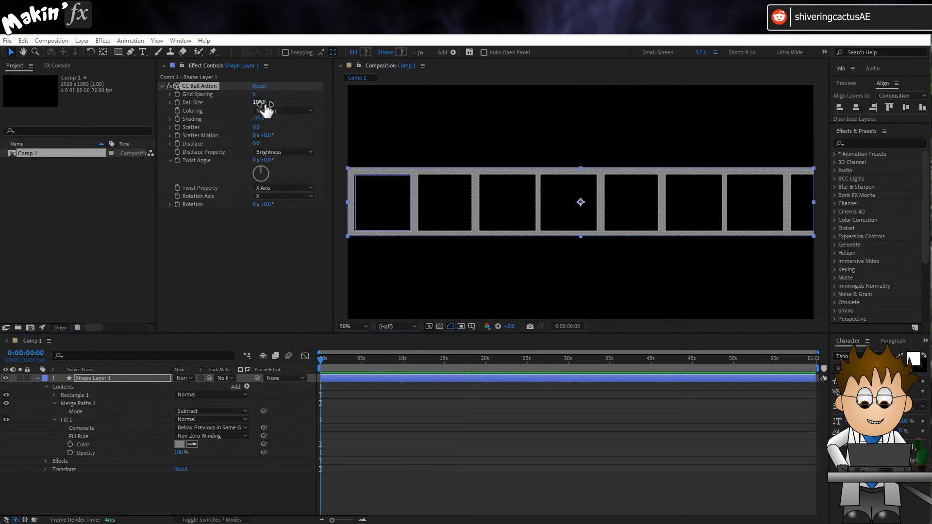
{"action": "left_click_drag", "start_coordinate": [259, 96], "coordinate": [539, 171]}
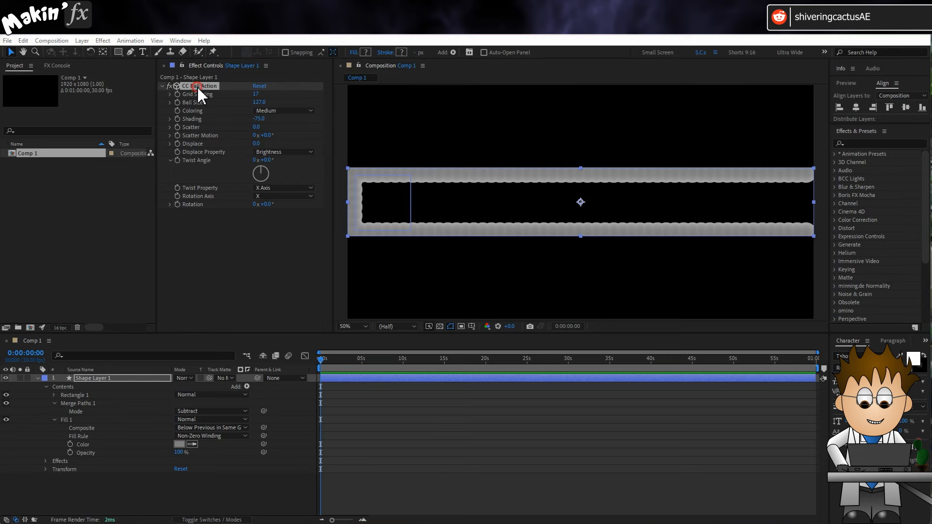
{"action": "key", "text": "Delete"}
Create a new composition from Comp 1 so the strip is nested inside it.
{"action": "left_click", "coordinate": [115, 203]}
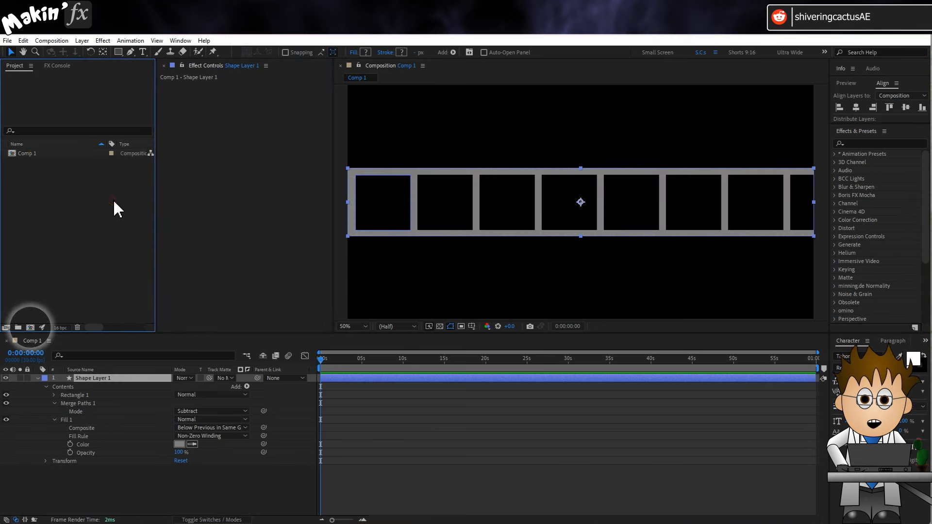
{"action": "left_click", "coordinate": [33, 153]}
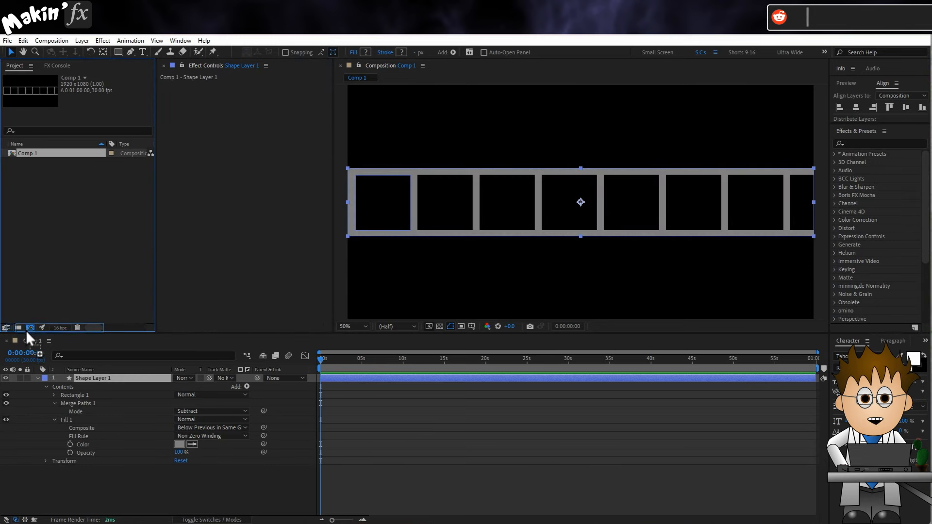
{"action": "left_click_drag", "start_coordinate": [26, 332], "coordinate": [29, 328]}
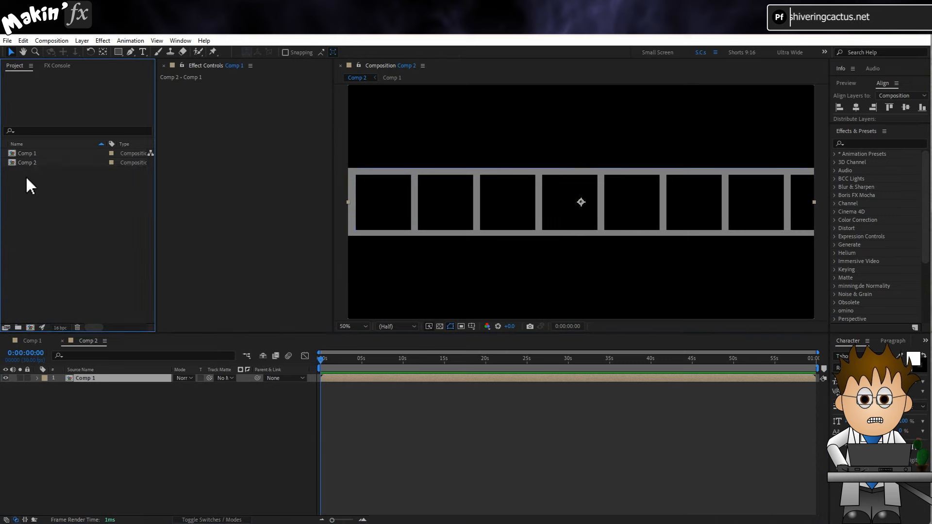
Rename Comp 1 as DNA Precomp and the new composition as DNA.
{"action": "right_click", "coordinate": [34, 154]}
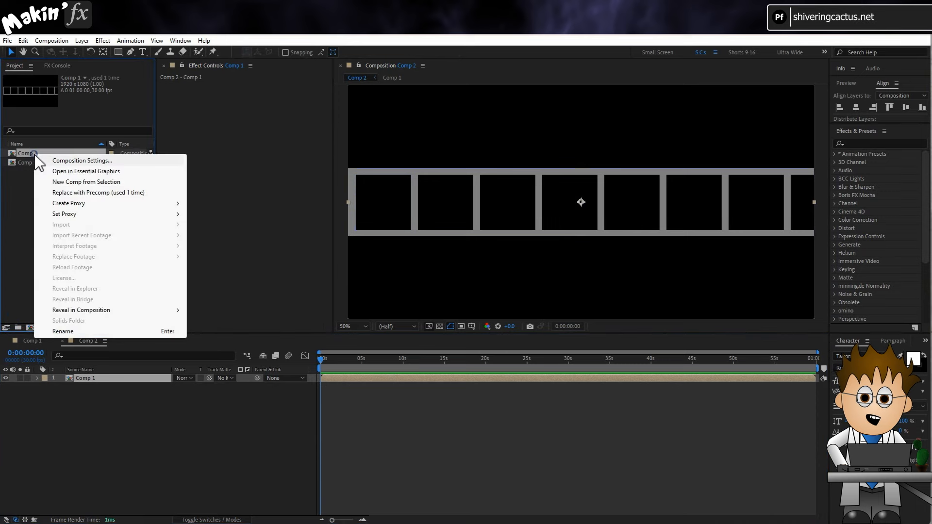
{"action": "left_click", "coordinate": [97, 333]}
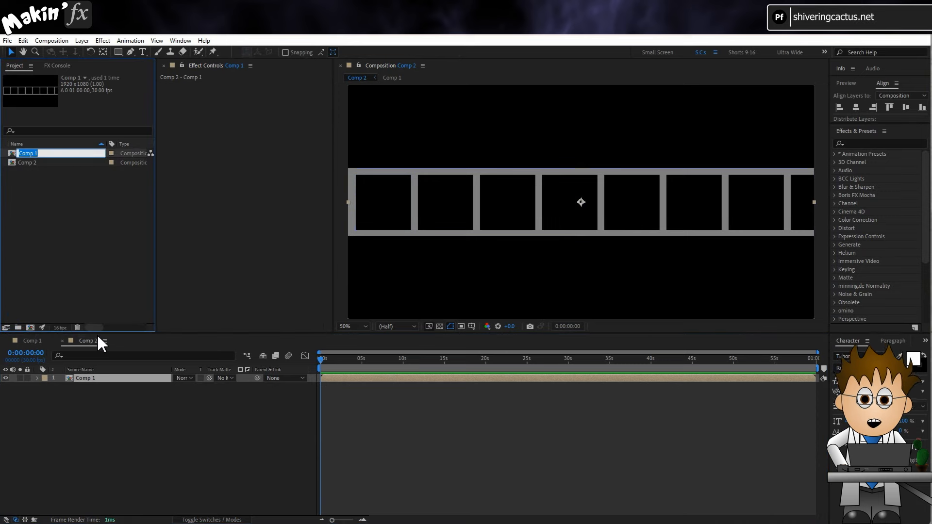
{"action": "type", "text": "DNA Precomp"}
{"action": "key", "text": "Return"}
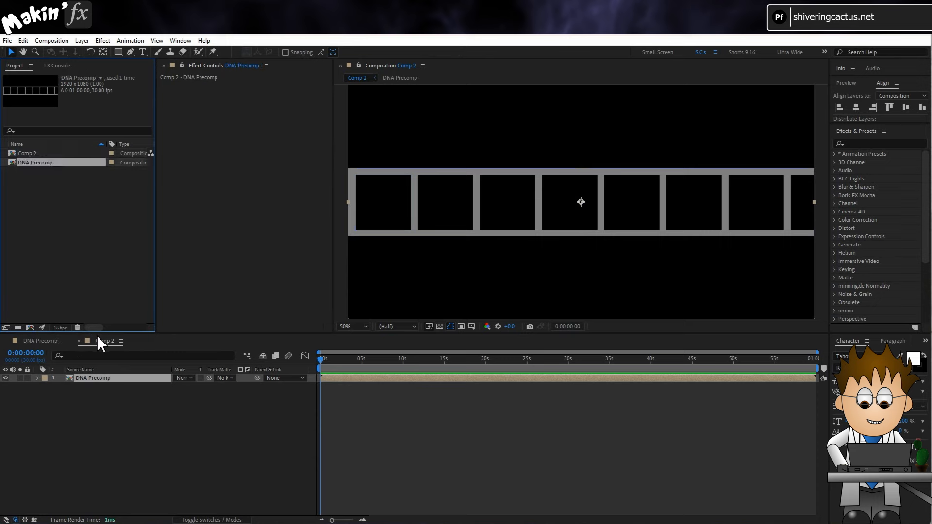
{"action": "right_click", "coordinate": [27, 152]}
{"action": "left_click", "coordinate": [79, 329]}
{"action": "type", "text": "DNA"}
{"action": "key", "text": "Return"}
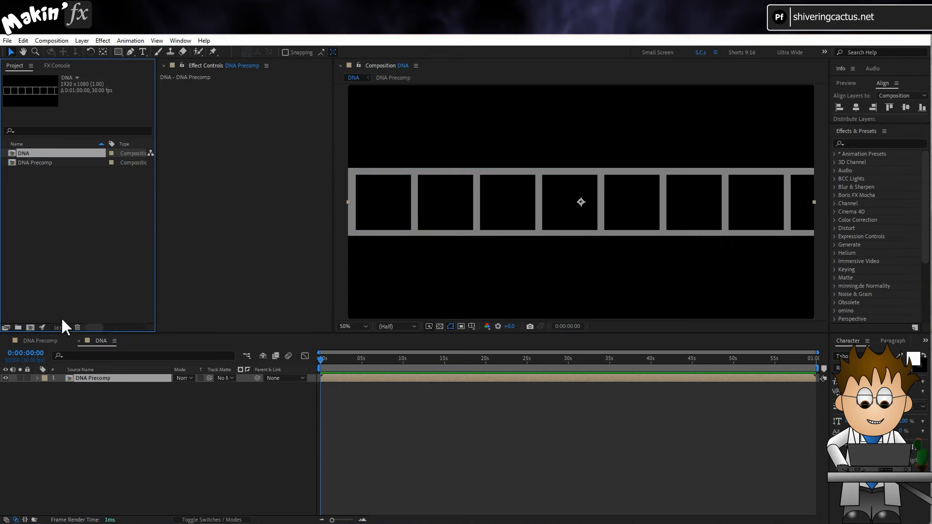
Apply CC Ball Action to the DNA Precomp layer and set the ball size to 50.
{"action": "left_click", "coordinate": [107, 377]}
{"action": "left_click", "coordinate": [101, 40]}
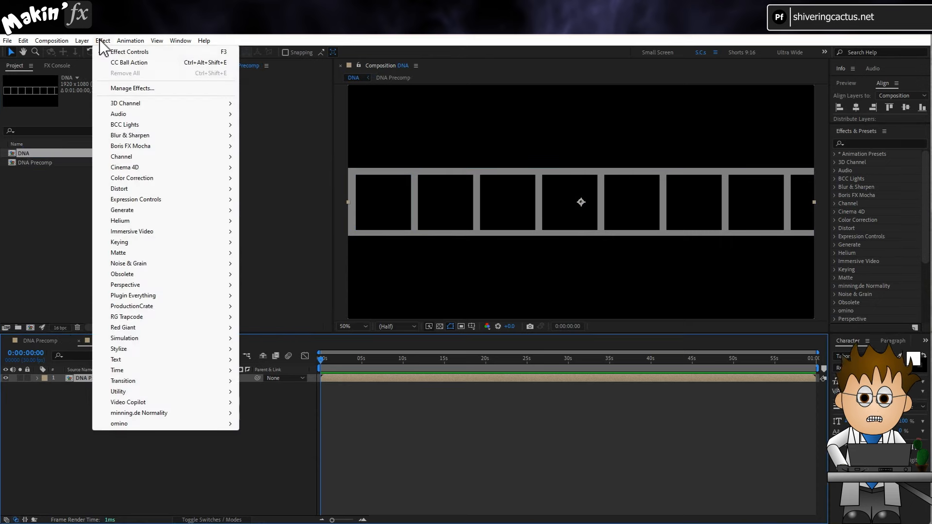
{"action": "mouse_move", "coordinate": [158, 339]}
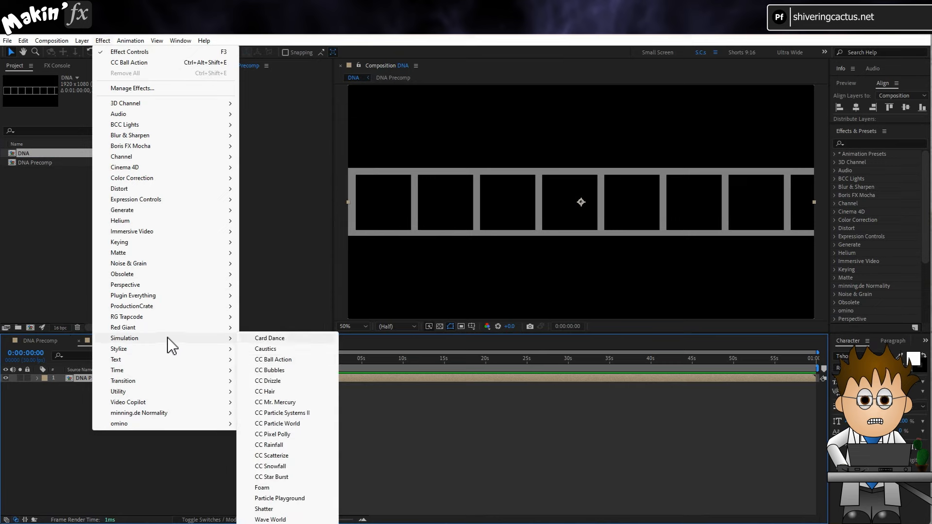
{"action": "left_click", "coordinate": [297, 360]}
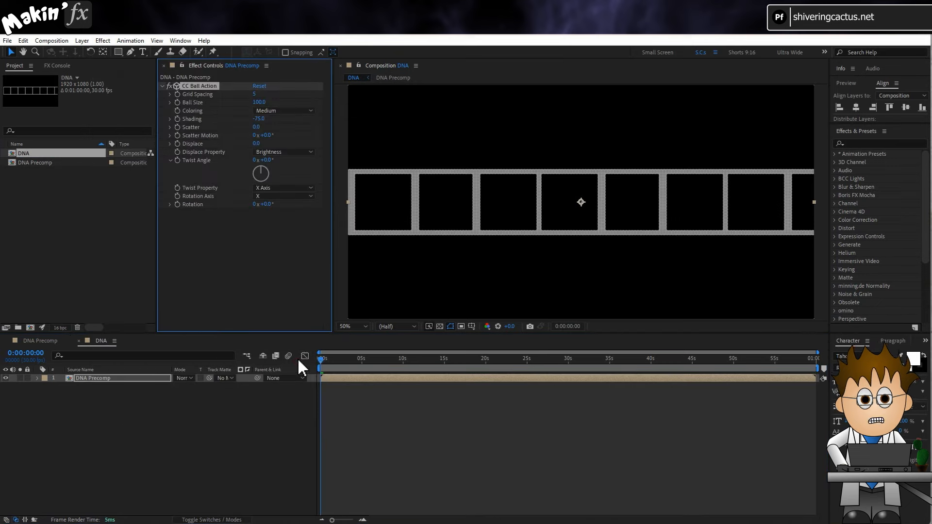
{"action": "left_click", "coordinate": [259, 102]}
{"action": "type", "text": "50"}
{"action": "key", "text": "Return"}
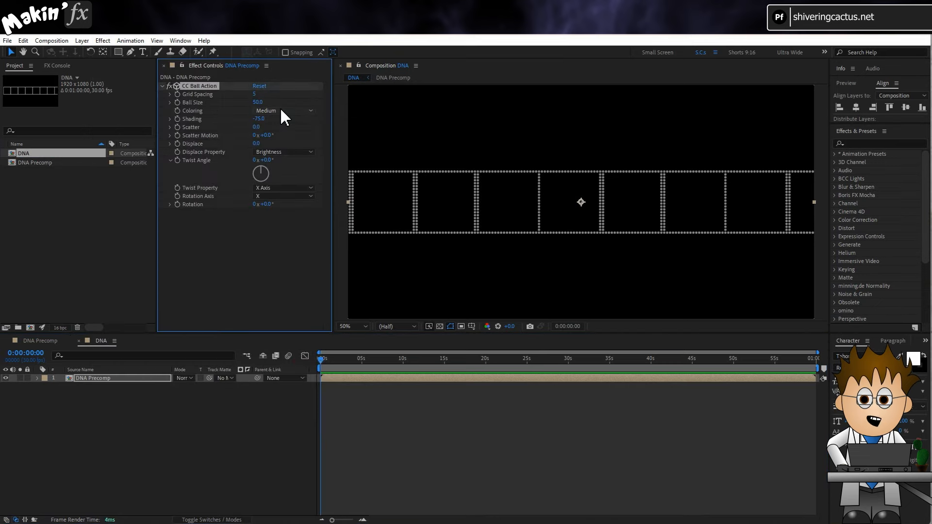
Set the CC Ball Action grid spacing to 10.
{"action": "scroll", "coordinate": [469, 166], "scroll_direction": "up", "scroll_amount": 2}
{"action": "scroll", "coordinate": [469, 165], "scroll_direction": "down", "scroll_amount": 1}
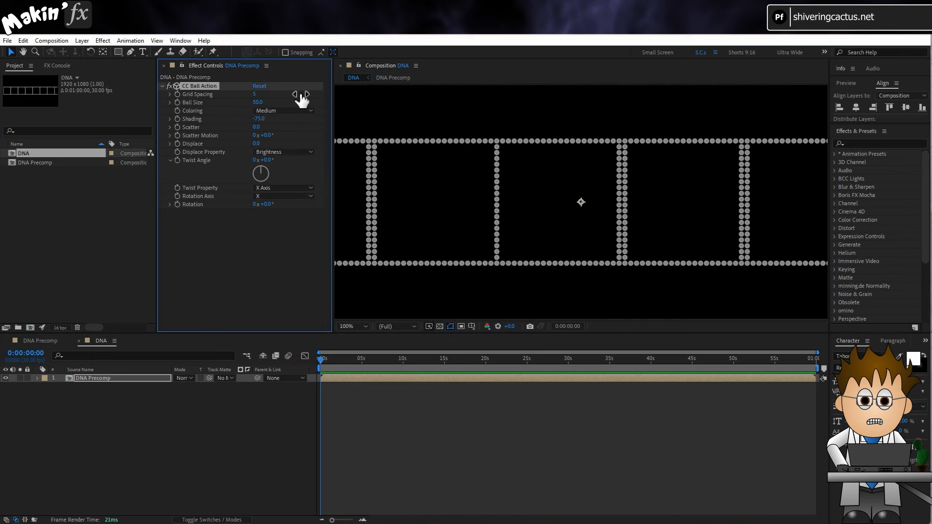
{"action": "left_click", "coordinate": [254, 94]}
{"action": "type", "text": "10"}
{"action": "key", "text": "Return"}
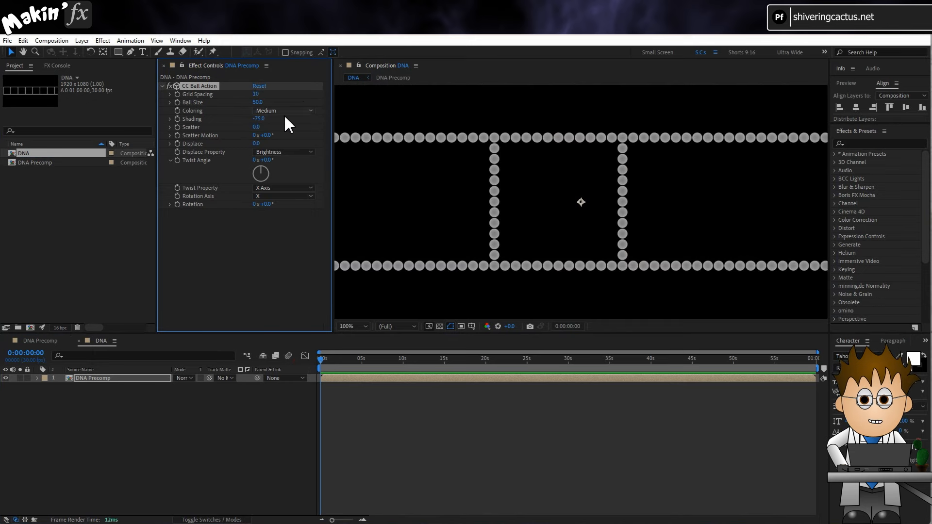
Try a grid spacing of 11 and set it back to 10.
{"action": "left_click", "coordinate": [170, 94]}
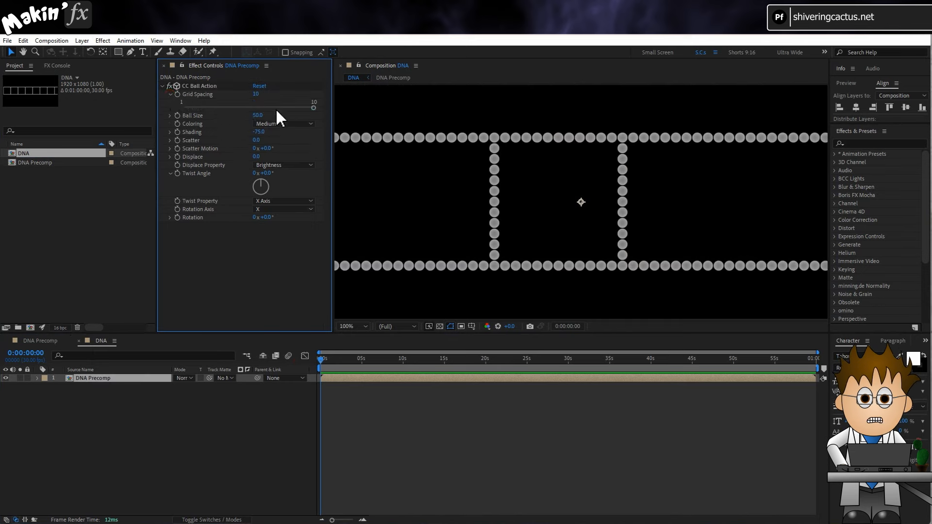
{"action": "left_click", "coordinate": [258, 94]}
{"action": "type", "text": "11"}
{"action": "key", "text": "Return"}
{"action": "left_click", "coordinate": [258, 96]}
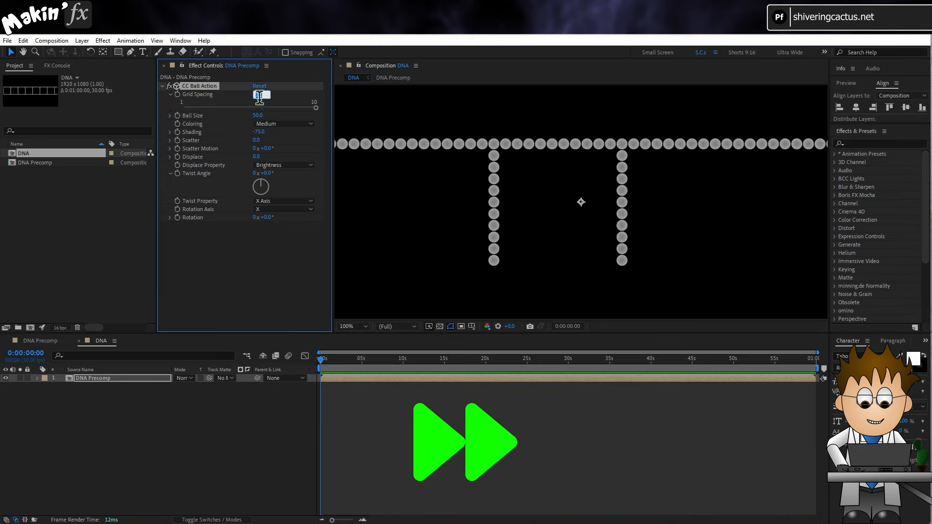
{"action": "type", "text": "10"}
{"action": "key", "text": "Return"}
Twist the ball strip into a helix with a twist angle of 2x +168° and set the scatter to 2.
{"action": "key", "text": "comma"}
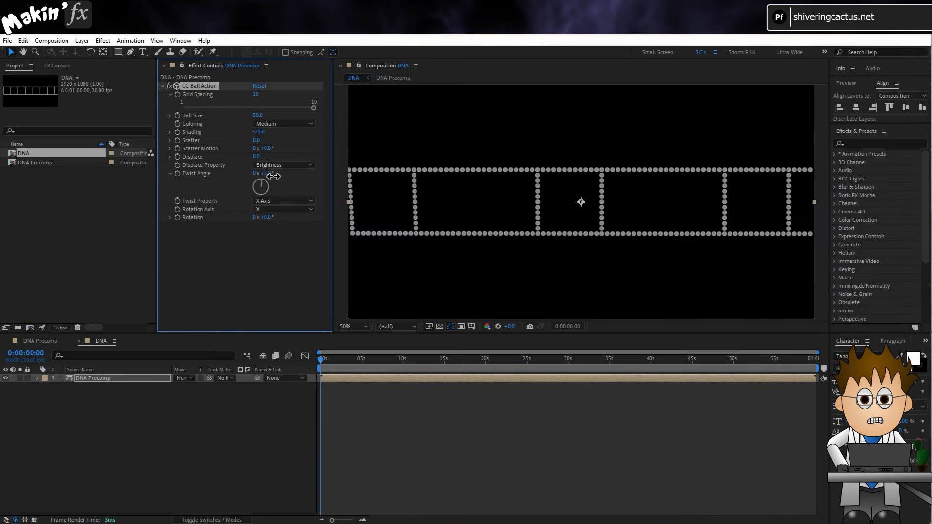
{"action": "left_click_drag", "start_coordinate": [273, 176], "coordinate": [738, 208]}
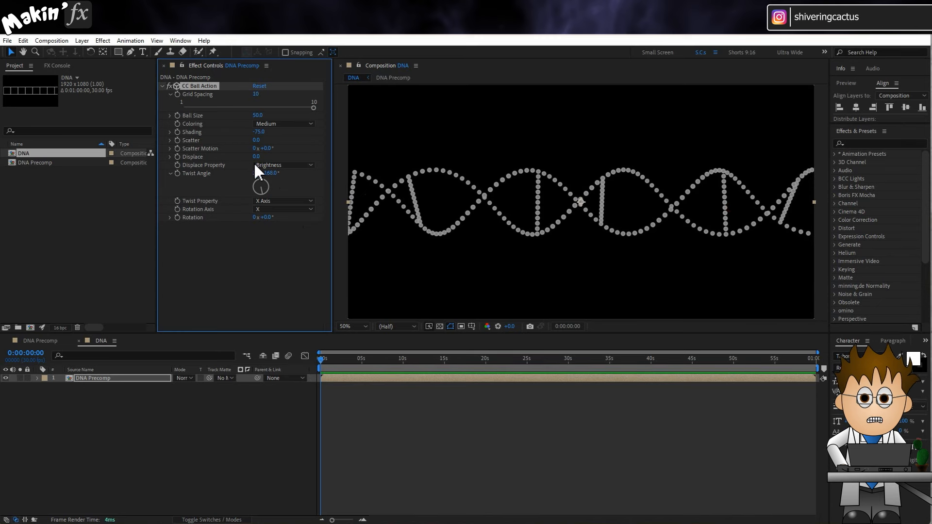
{"action": "left_click", "coordinate": [255, 139]}
{"action": "type", "text": "2"}
{"action": "key", "text": "Return"}
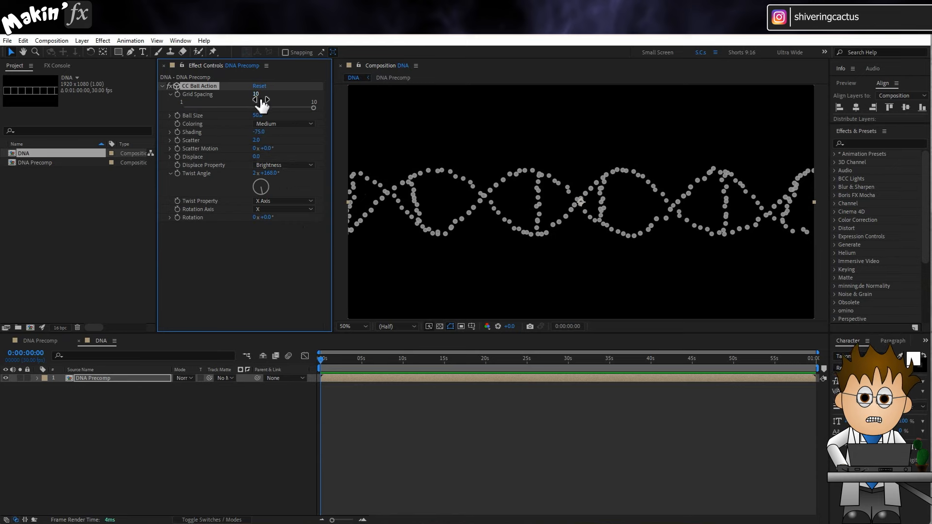
Enlarge the balls to size 83 at grid spacing 11 and set the effect's rotation to 2°.
{"action": "left_click_drag", "start_coordinate": [258, 117], "coordinate": [266, 121]}
{"action": "left_click_drag", "start_coordinate": [269, 226], "coordinate": [262, 225]}
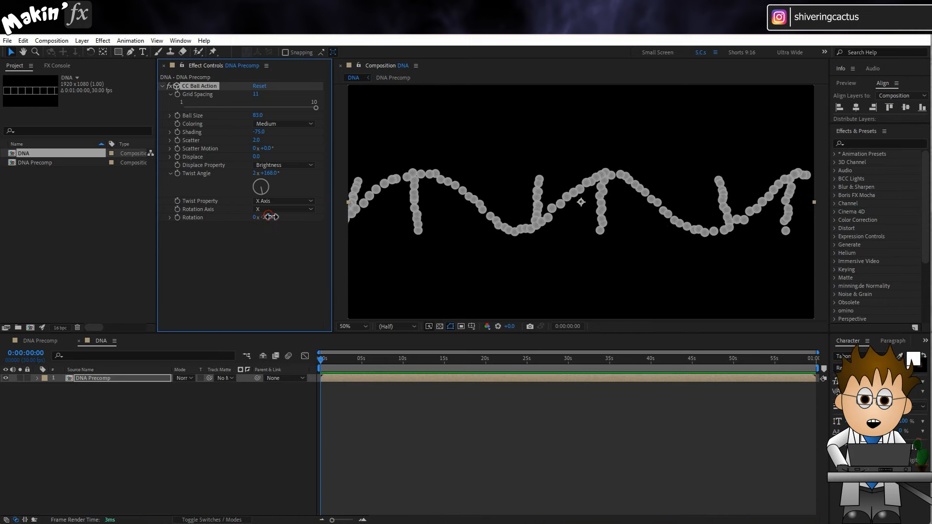
{"action": "left_click", "coordinate": [264, 217]}
{"action": "type", "text": "2"}
{"action": "key", "text": "Return"}
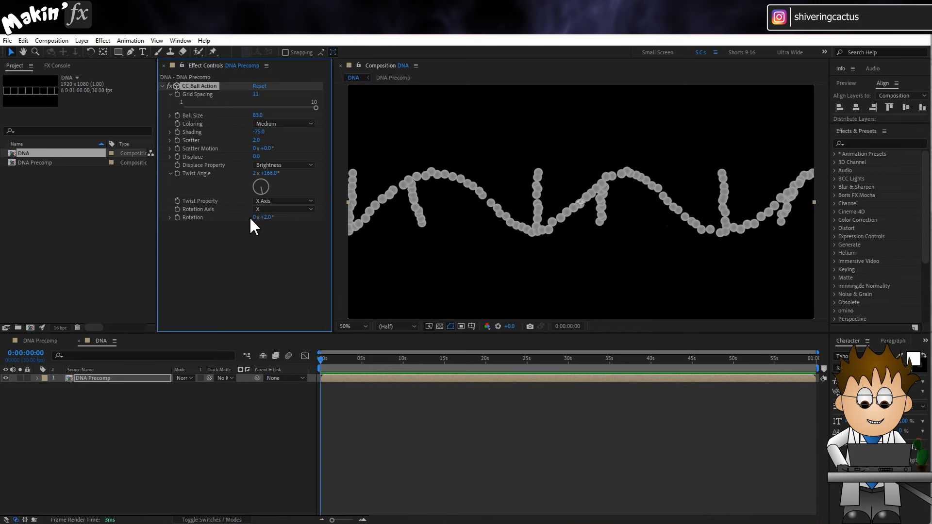
Animate the CC Ball Action rotation from the first frame to 1x +2° at the final frame, 0:00:59:29.
{"action": "left_click", "coordinate": [177, 217]}
{"action": "left_click_drag", "start_coordinate": [800, 362], "coordinate": [820, 362]}
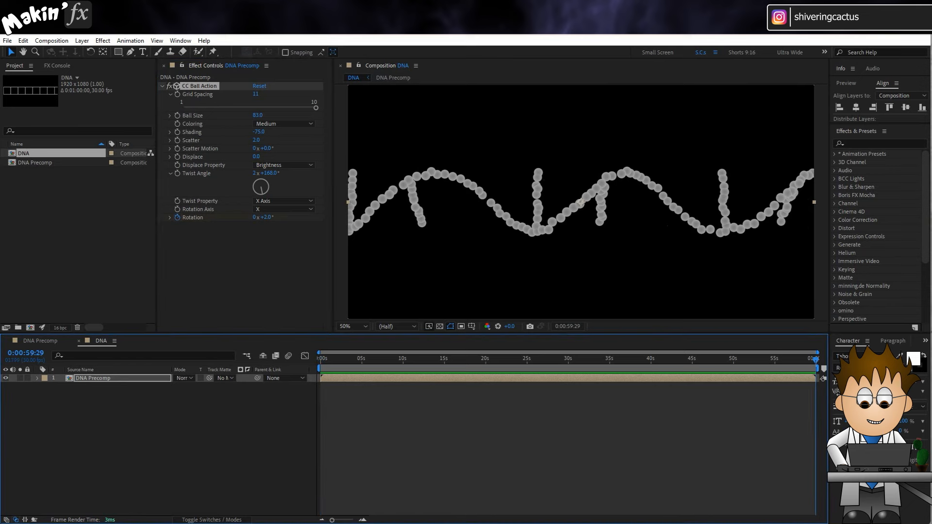
{"action": "left_click", "coordinate": [257, 217]}
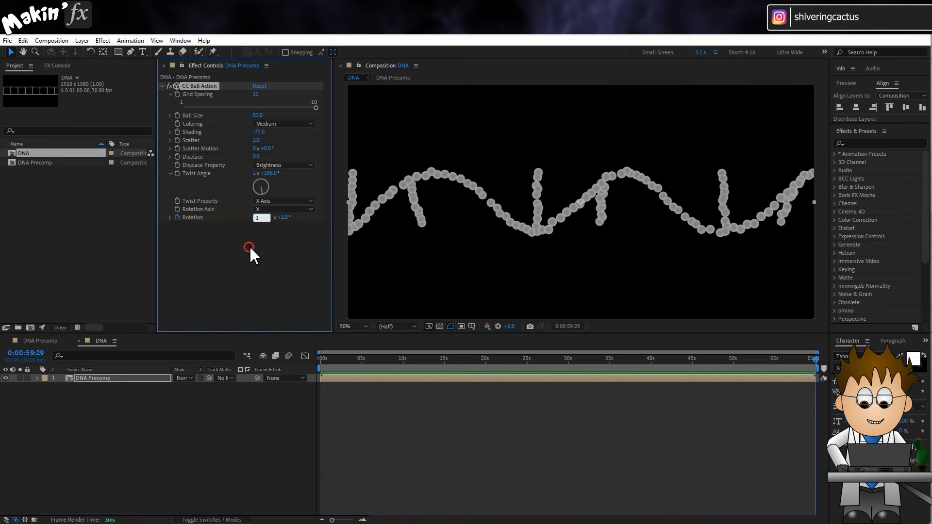
Shrink the cut-out windows in DNA Precomp to a rectangle size of 206.8 and review the helix in the DNA composition.
{"action": "left_click", "coordinate": [42, 342]}
{"action": "left_click", "coordinate": [54, 395]}
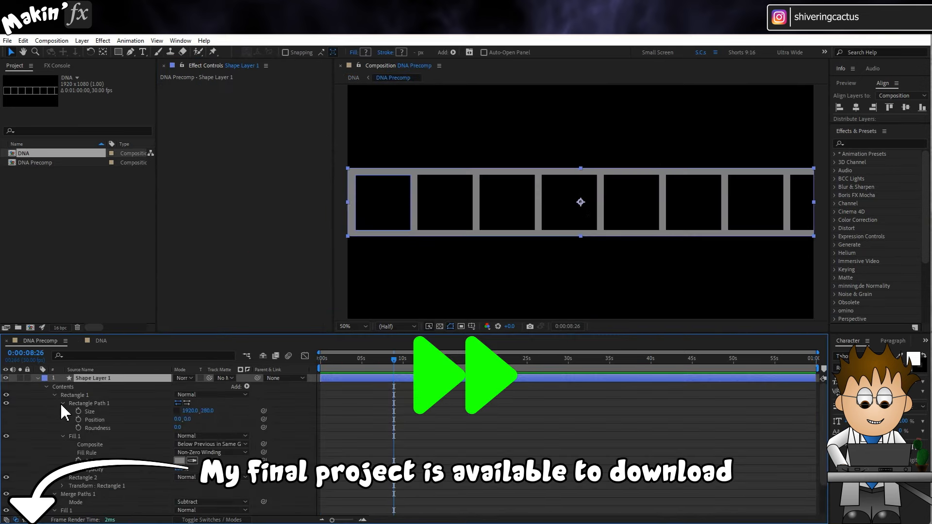
{"action": "left_click", "coordinate": [70, 405]}
{"action": "left_click", "coordinate": [62, 403]}
{"action": "left_click", "coordinate": [62, 412]}
{"action": "left_click", "coordinate": [62, 419]}
{"action": "left_click", "coordinate": [71, 428]}
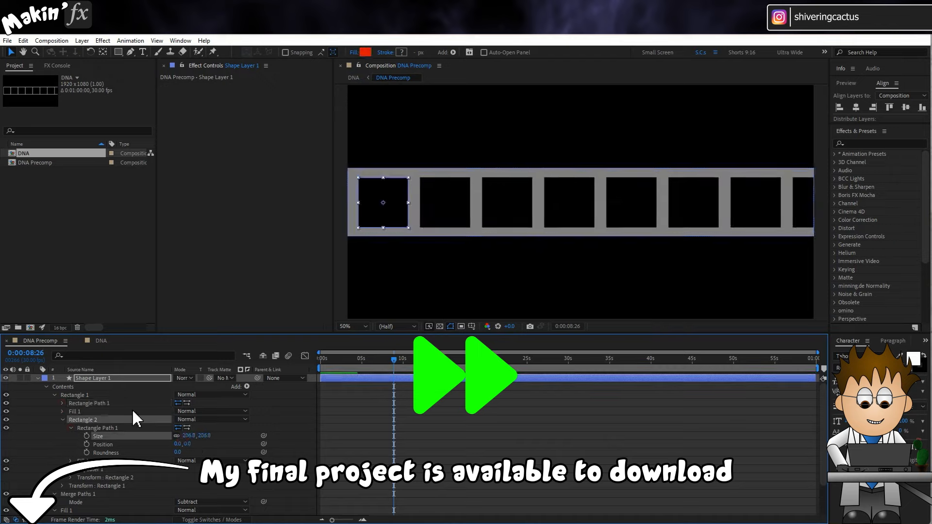
{"action": "left_click", "coordinate": [101, 341]}
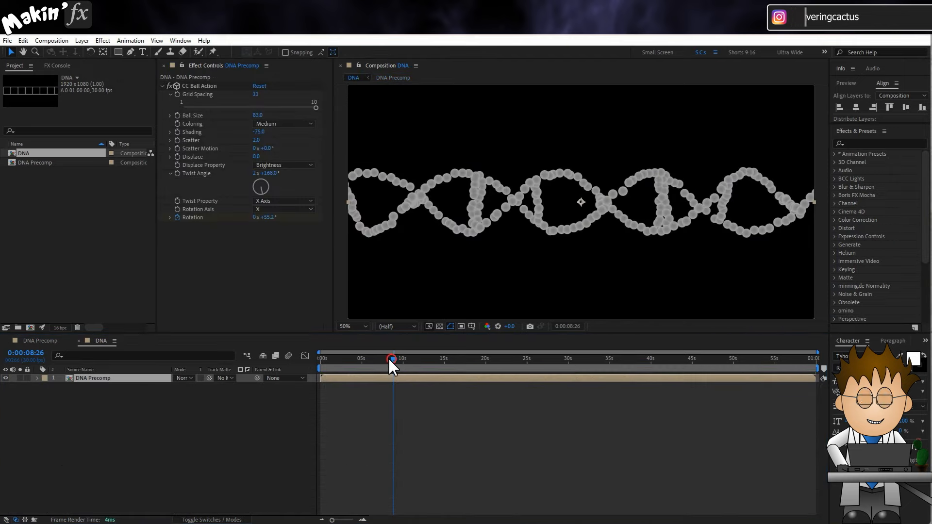
{"action": "mouse_move", "coordinate": [388, 357]}
{"action": "left_mouse_down"}
{"action": "mouse_move", "coordinate": [634, 365]}
{"action": "mouse_move", "coordinate": [386, 367]}
{"action": "left_mouse_up"}
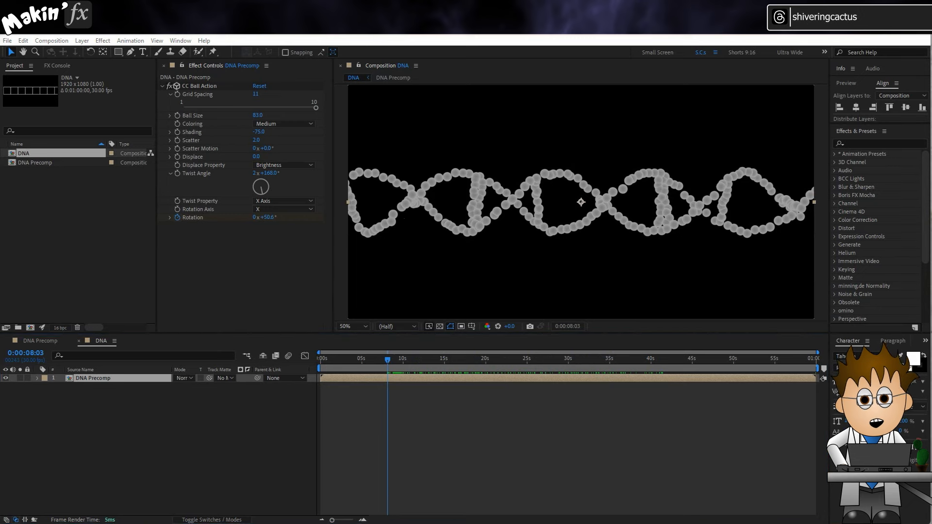
Add a Satin layer style to the DNA Precomp layer and set its opacity to 25%.
{"action": "left_click", "coordinate": [105, 377]}
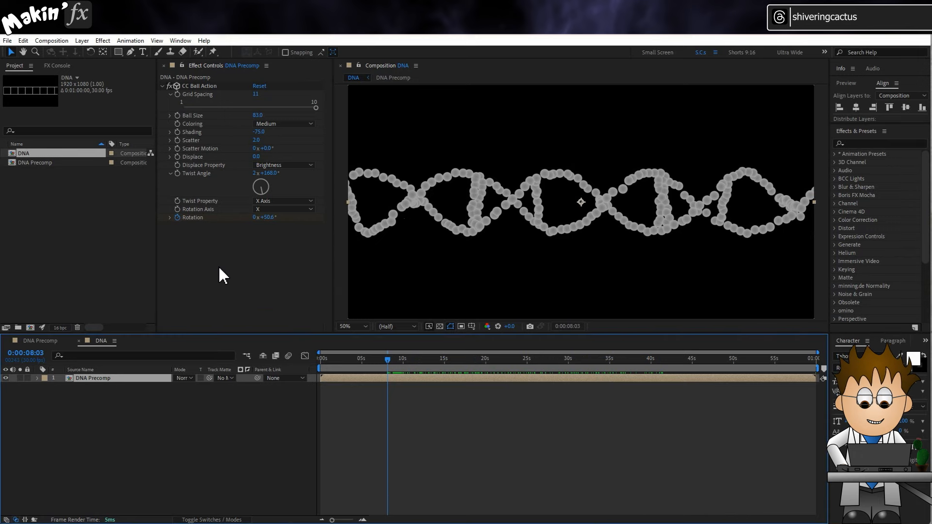
{"action": "left_click", "coordinate": [81, 41]}
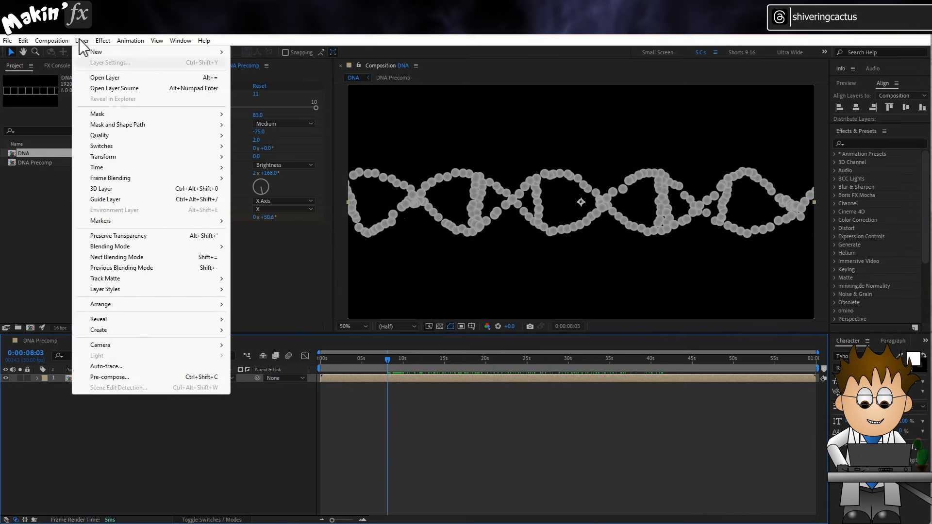
{"action": "mouse_move", "coordinate": [146, 289]}
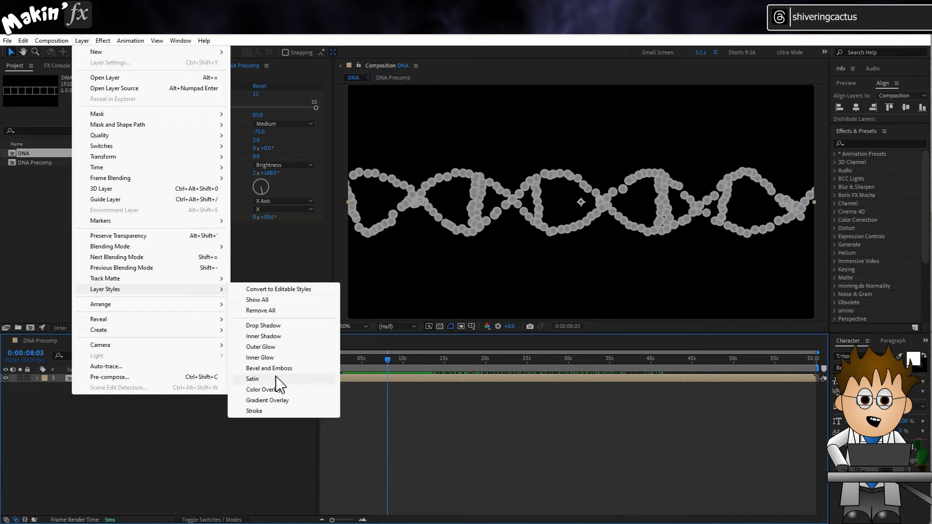
{"action": "left_click", "coordinate": [275, 379]}
{"action": "left_click", "coordinate": [54, 419]}
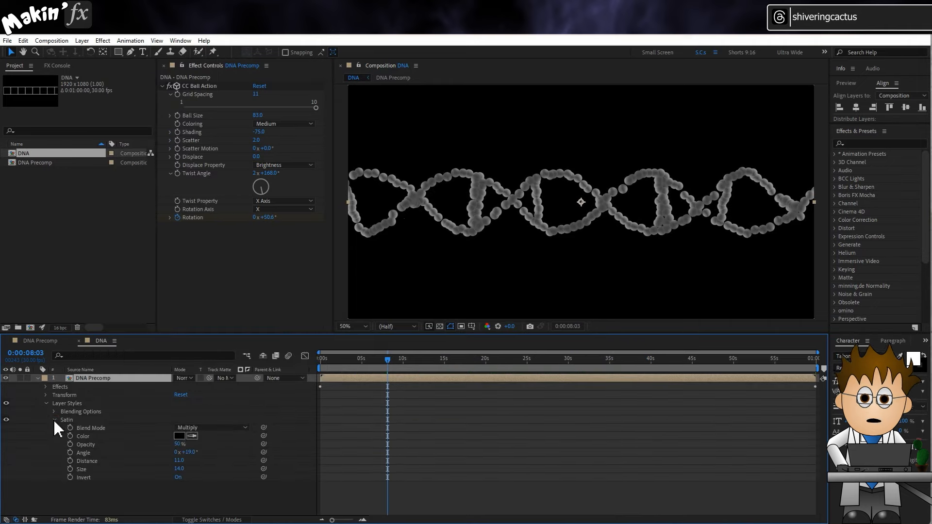
{"action": "left_click", "coordinate": [178, 444]}
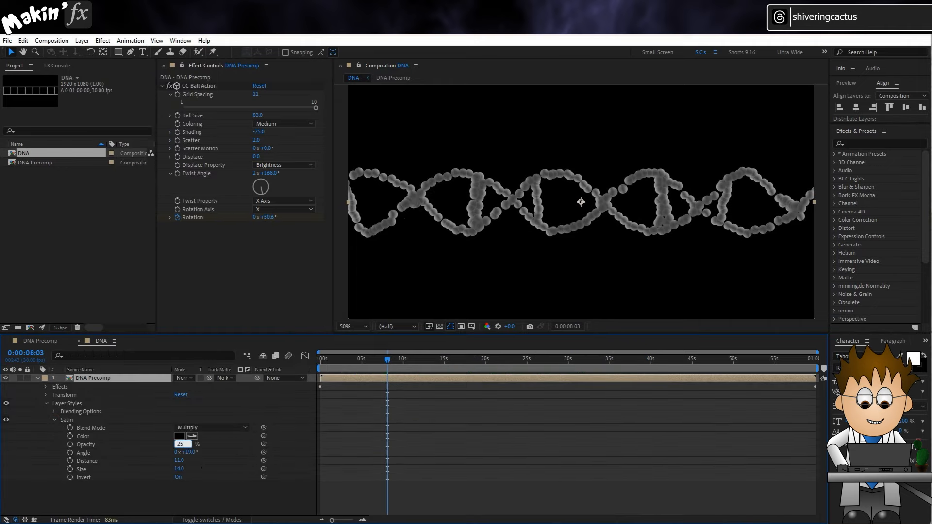
{"action": "key", "text": "Return"}
{"action": "scroll", "coordinate": [520, 163], "scroll_direction": "up", "scroll_amount": 1}
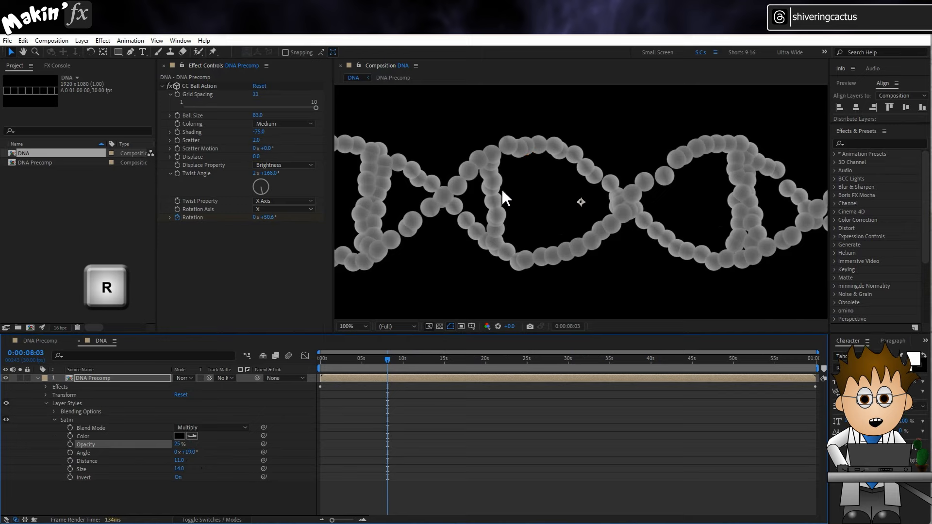
Rotate the DNA Precomp layer to 60° and preview the angled helix with the whole frame fitted in view.
{"action": "left_click", "coordinate": [137, 378]}
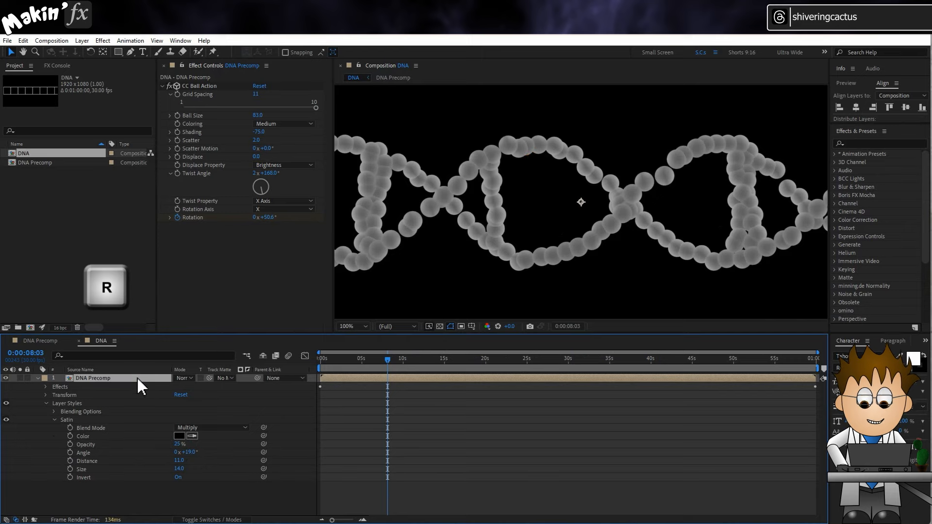
{"action": "key", "text": "r"}
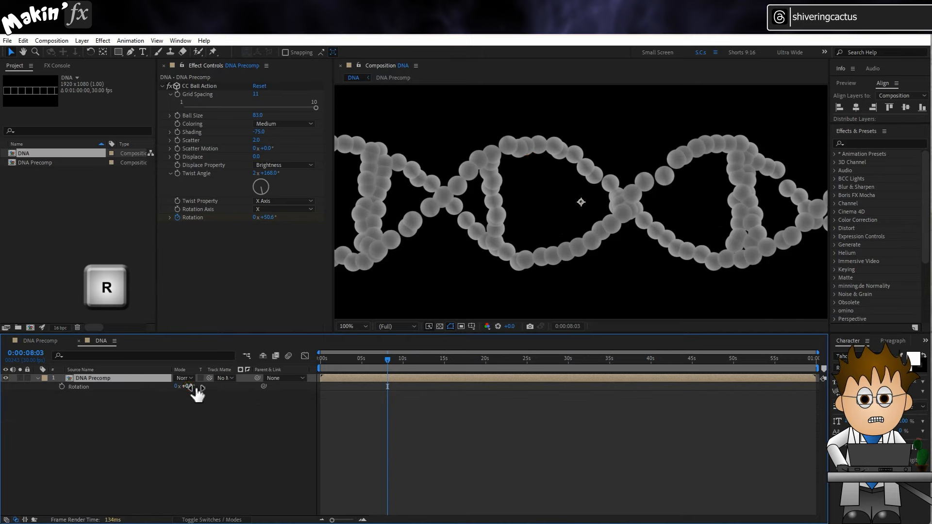
{"action": "left_click_drag", "start_coordinate": [196, 386], "coordinate": [218, 386]}
{"action": "left_click", "coordinate": [354, 327]}
{"action": "left_click", "coordinate": [356, 347]}
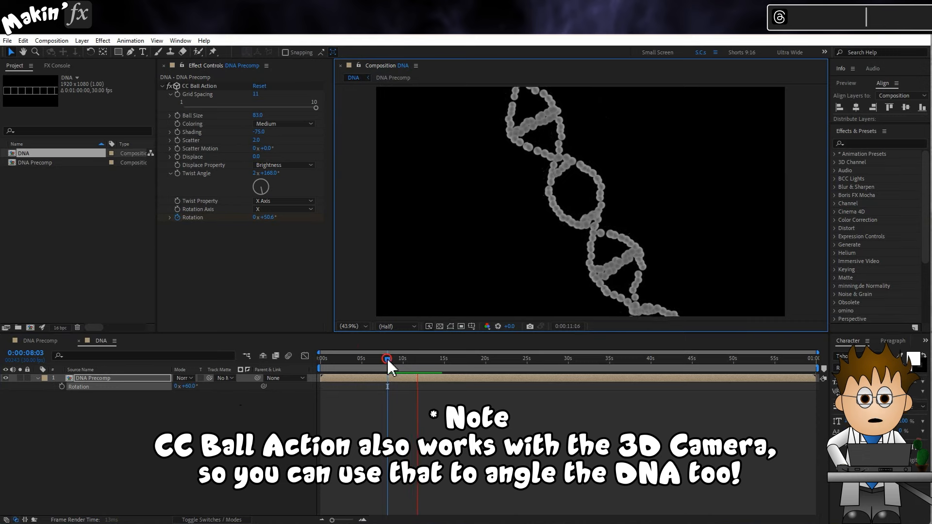
{"action": "left_click", "coordinate": [370, 358]}
{"action": "key", "text": "Home"}
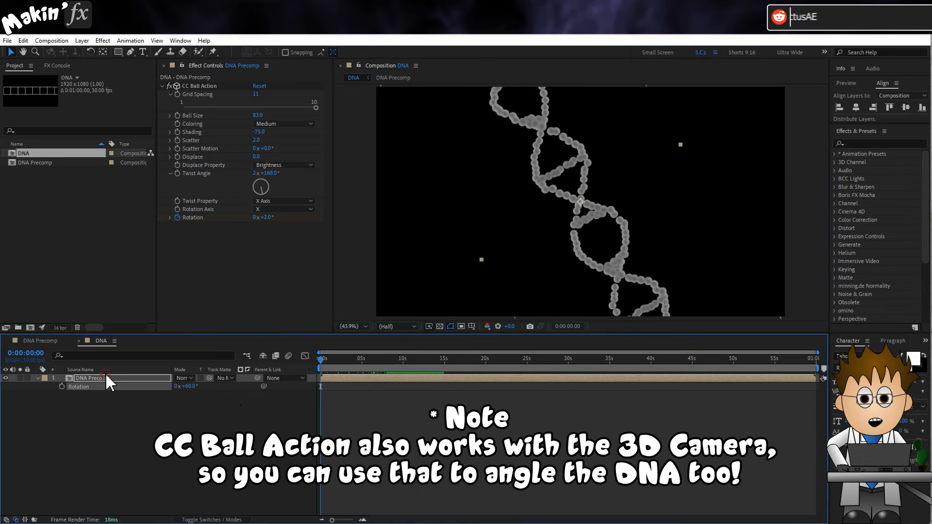
Apply the Noise HLS effect to the DNA Precomp layer with a lightness of 10% and preview it.
{"action": "left_click", "coordinate": [105, 374]}
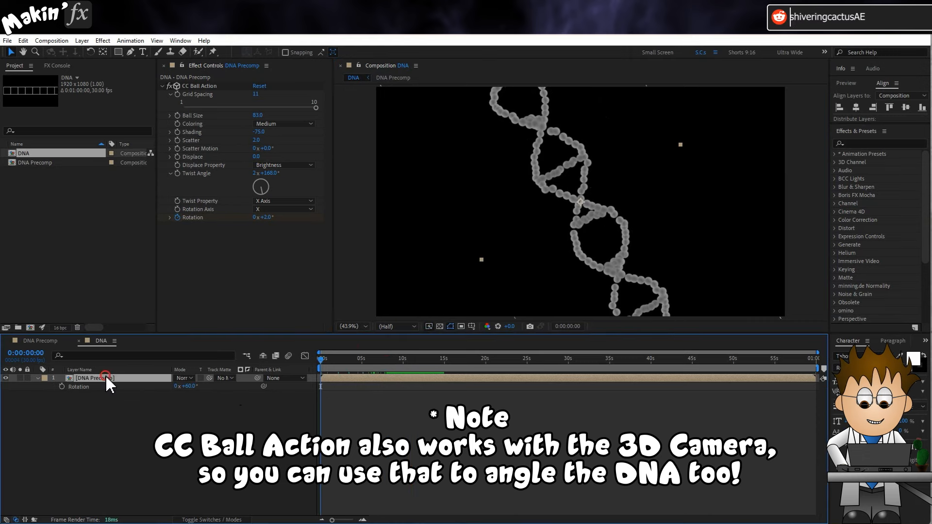
{"action": "left_click", "coordinate": [102, 41]}
{"action": "left_click", "coordinate": [154, 264]}
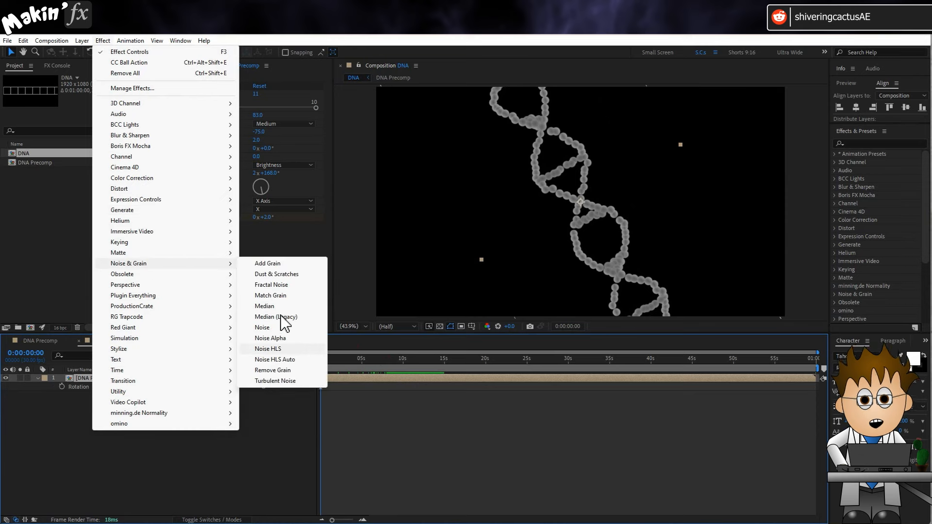
{"action": "left_click", "coordinate": [284, 349]}
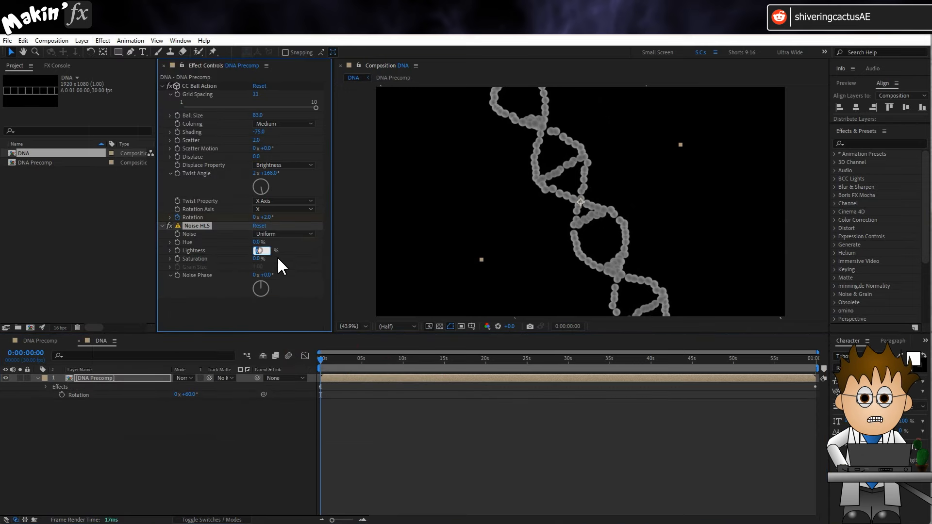
{"action": "key", "text": "slash"}
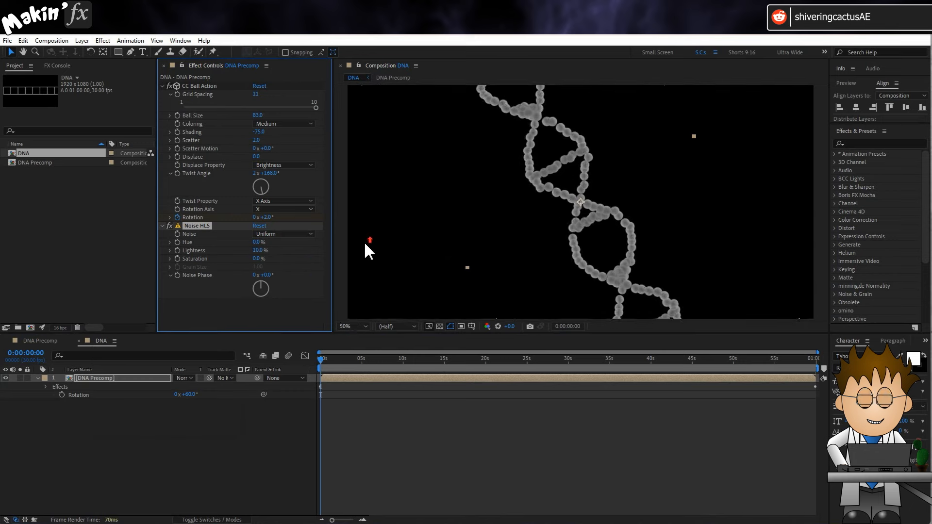
{"action": "key", "text": "space"}
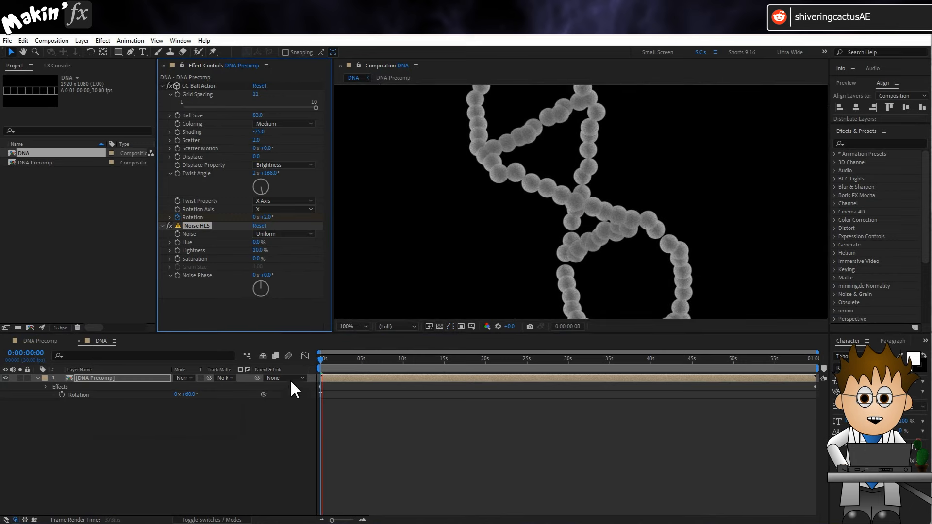
{"action": "left_click", "coordinate": [321, 360]}
Draw a small red rectangle across the strip's upper edge in DNA Precomp and use the strip layer as its track matte.
{"action": "left_click", "coordinate": [29, 339]}
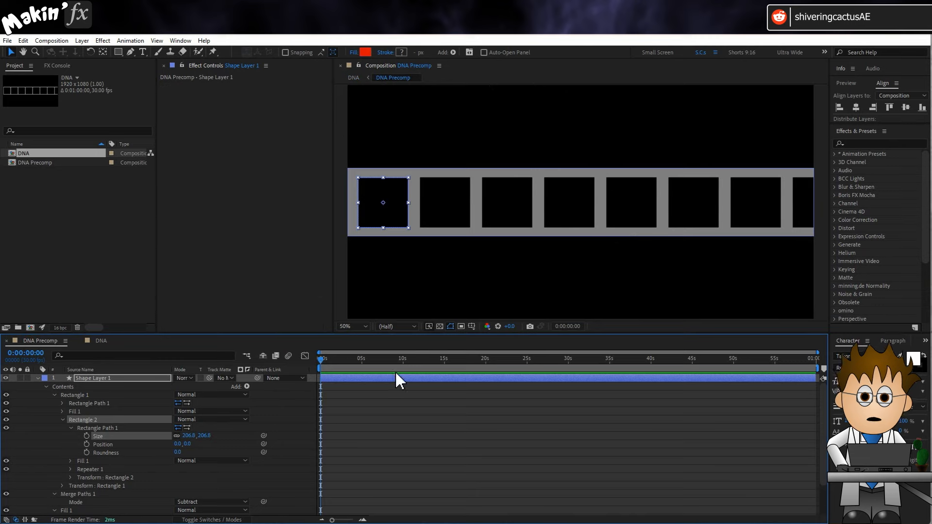
{"action": "left_click", "coordinate": [38, 378]}
{"action": "left_click", "coordinate": [44, 402]}
{"action": "left_click", "coordinate": [118, 52]}
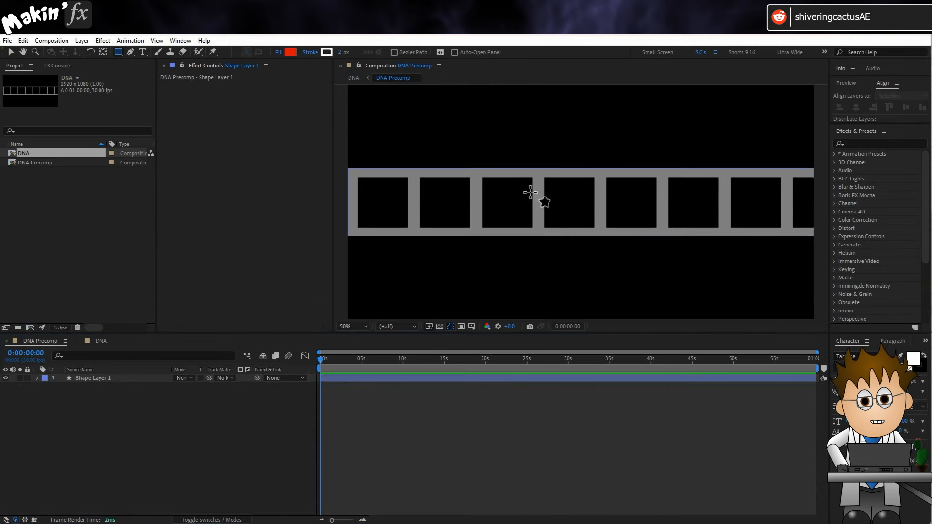
{"action": "left_click_drag", "start_coordinate": [516, 158], "coordinate": [533, 181]}
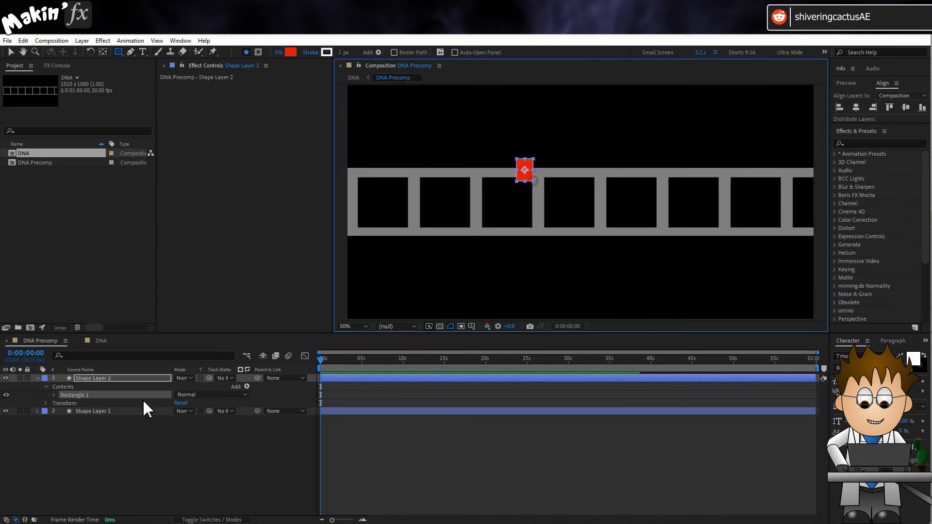
{"action": "left_click_drag", "start_coordinate": [209, 378], "coordinate": [115, 410]}
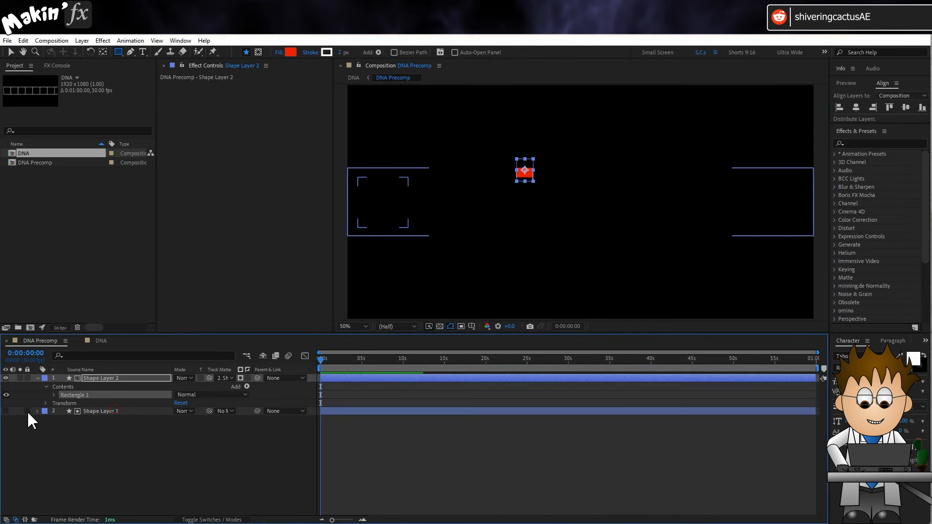
Return to the DNA composition and examine the red section on the twisted helix.
{"action": "left_click", "coordinate": [101, 341]}
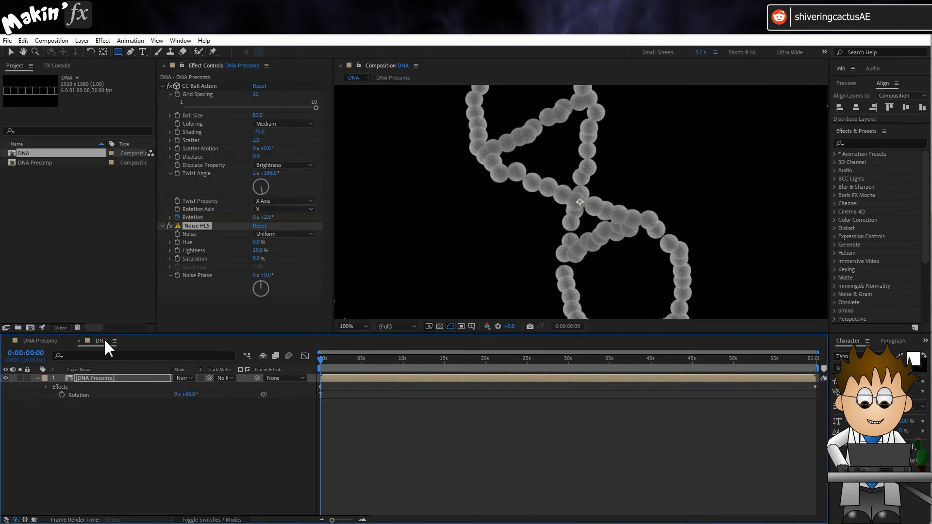
{"action": "left_click", "coordinate": [10, 51]}
{"action": "left_click", "coordinate": [115, 377]}
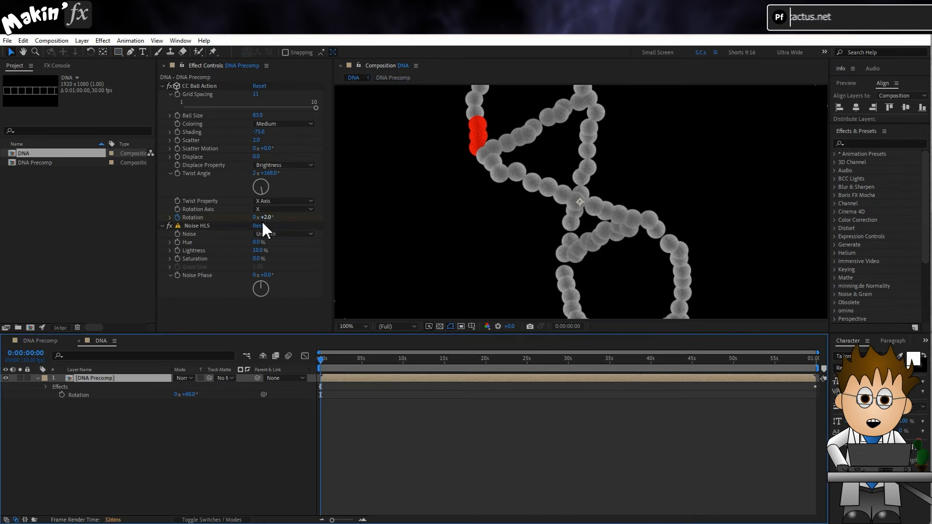
{"action": "left_click_drag", "start_coordinate": [257, 156], "coordinate": [376, 185]}
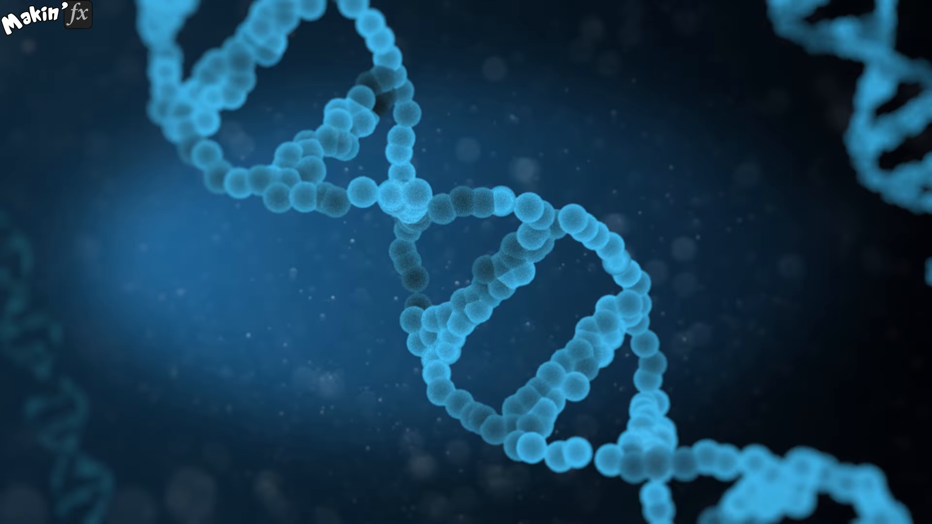